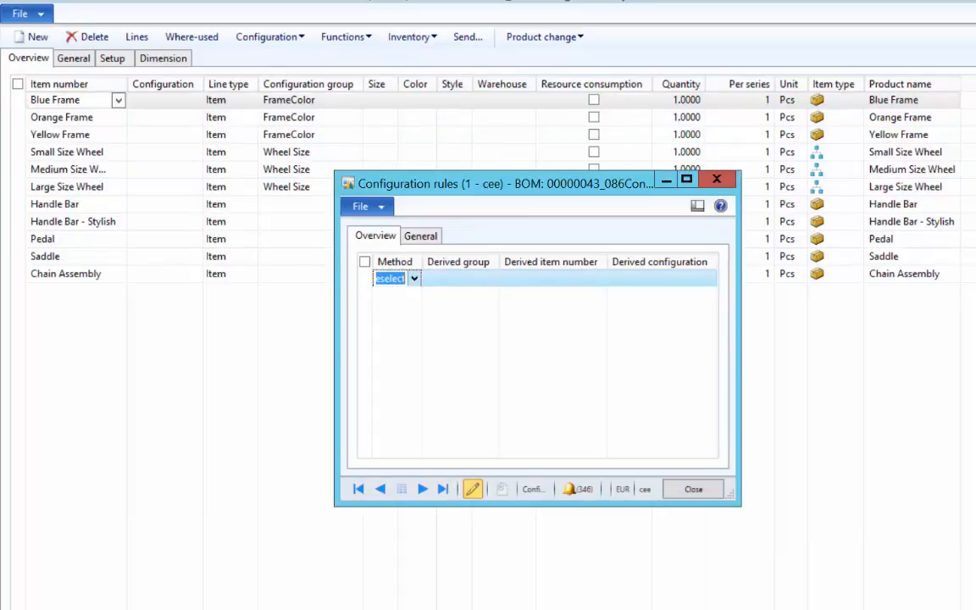
- Define the Blue Frame configuration rule with method Deselect, derived group Wheel Size and derived item Large Size Wheel, save it and close the rules
key(alt+Down)
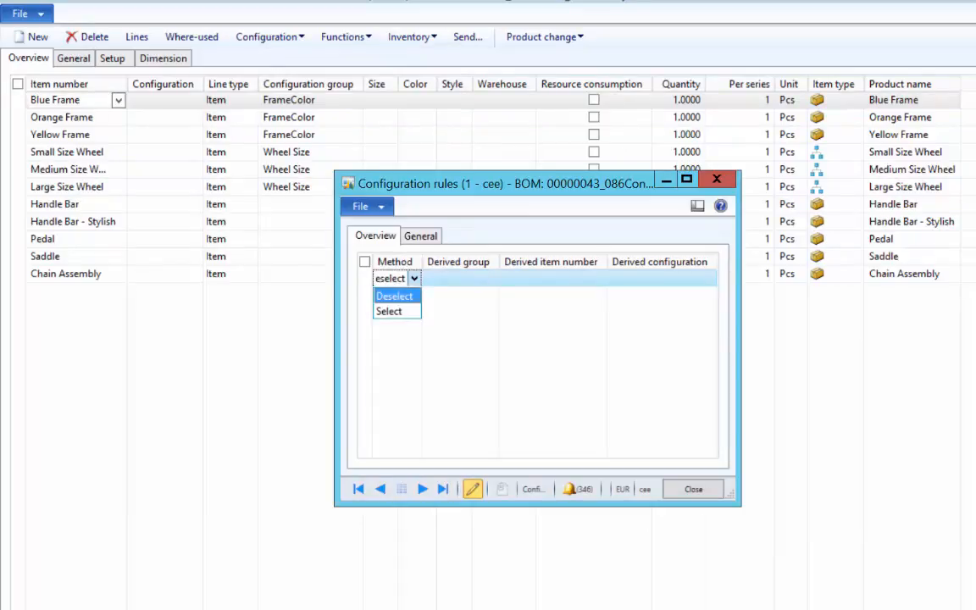
key(Return)
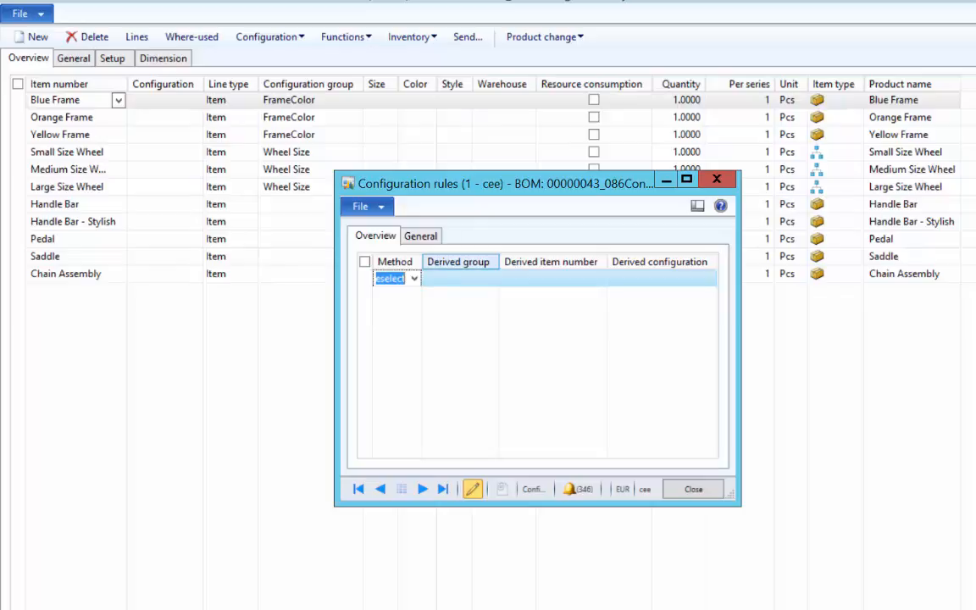
key(Tab)
key(alt+Down)
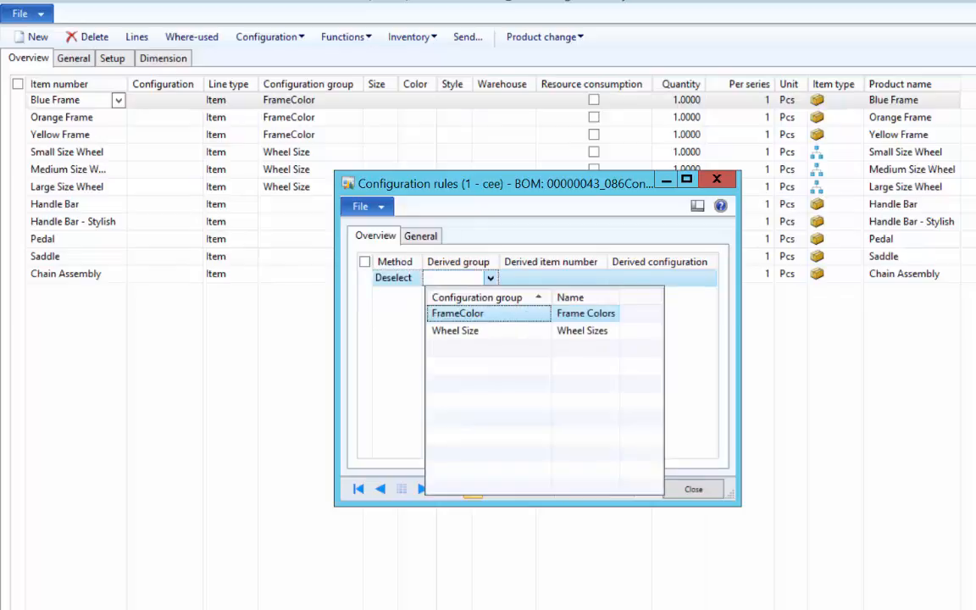
key(Down)
key(Return)
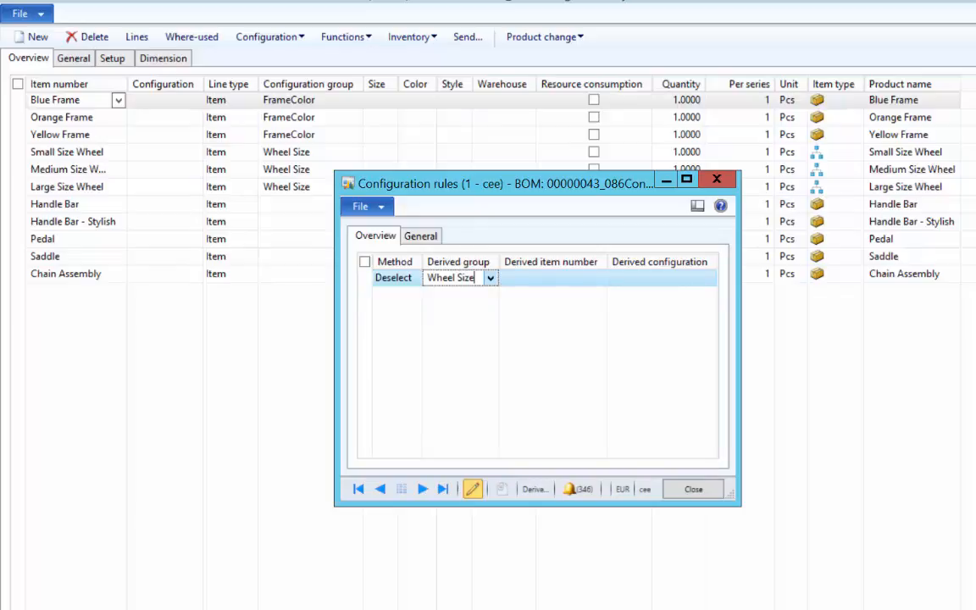
key(Tab)
key(alt+Down)
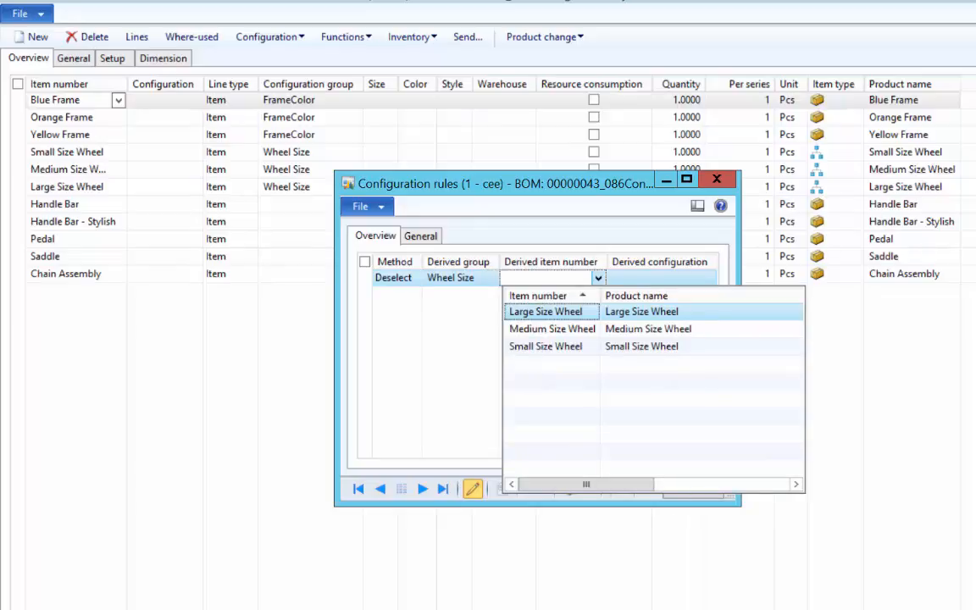
key(Return)
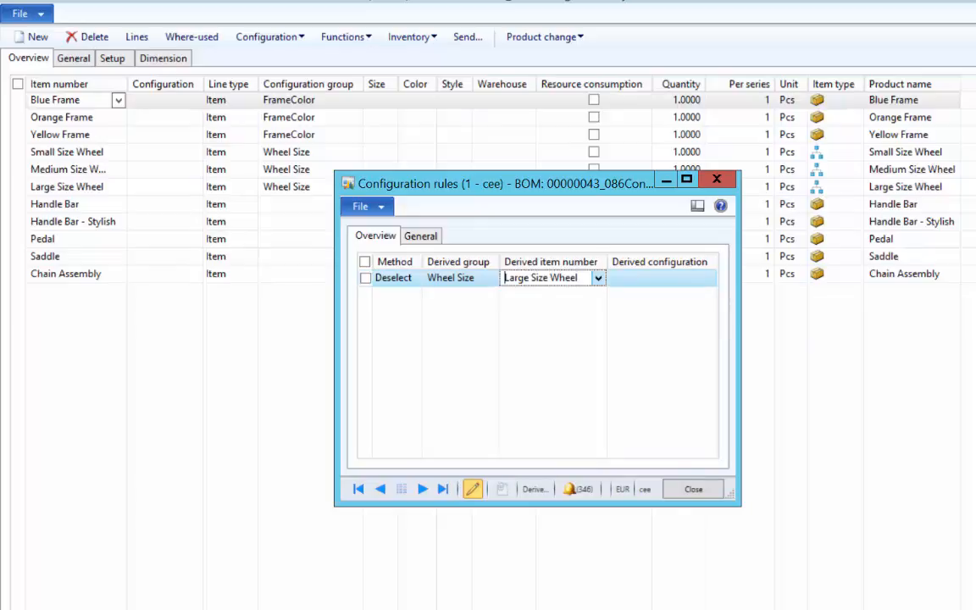
key(ctrl+s)
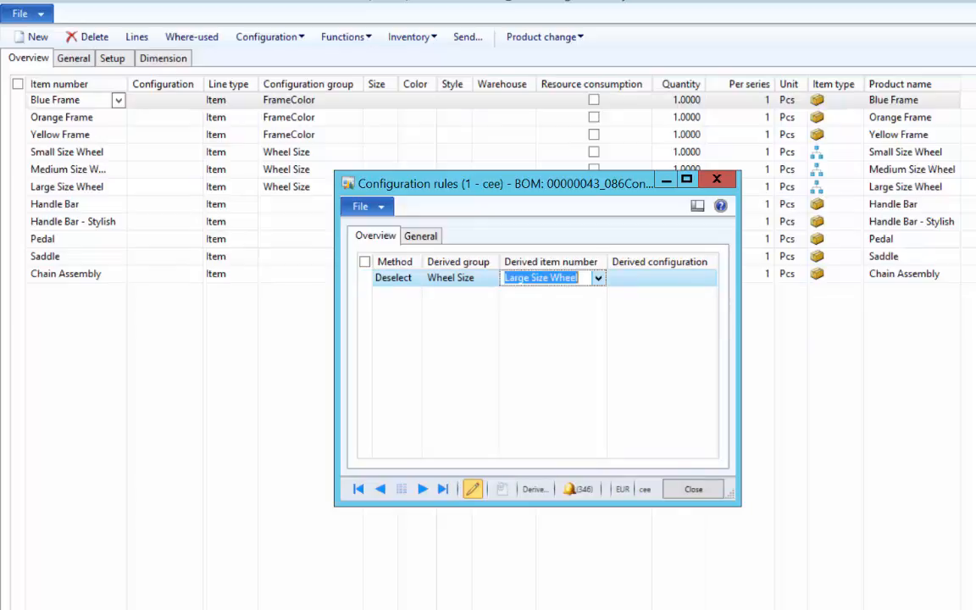
click(571, 278)
key(Escape)
- Add a configuration rule to the Orange Frame line with method Select, derived group Wheel Size and derived item Large Size Wheel
click(76, 117)
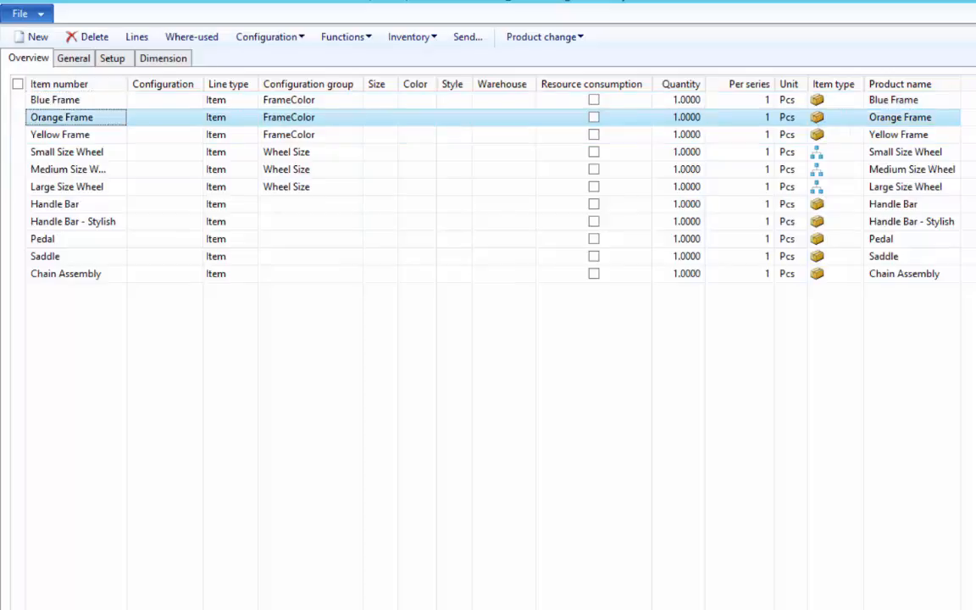
click(57, 118)
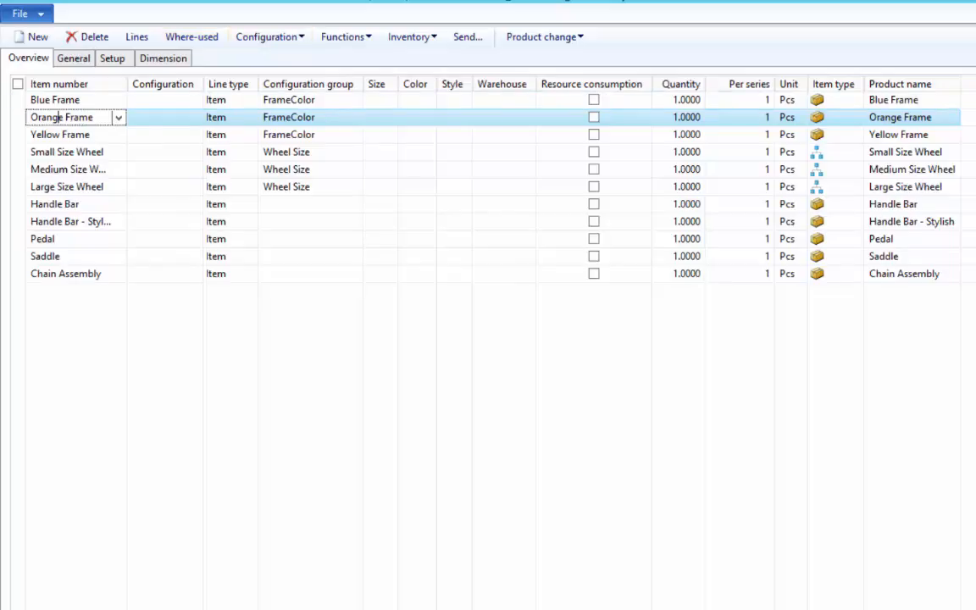
click(267, 36)
click(298, 73)
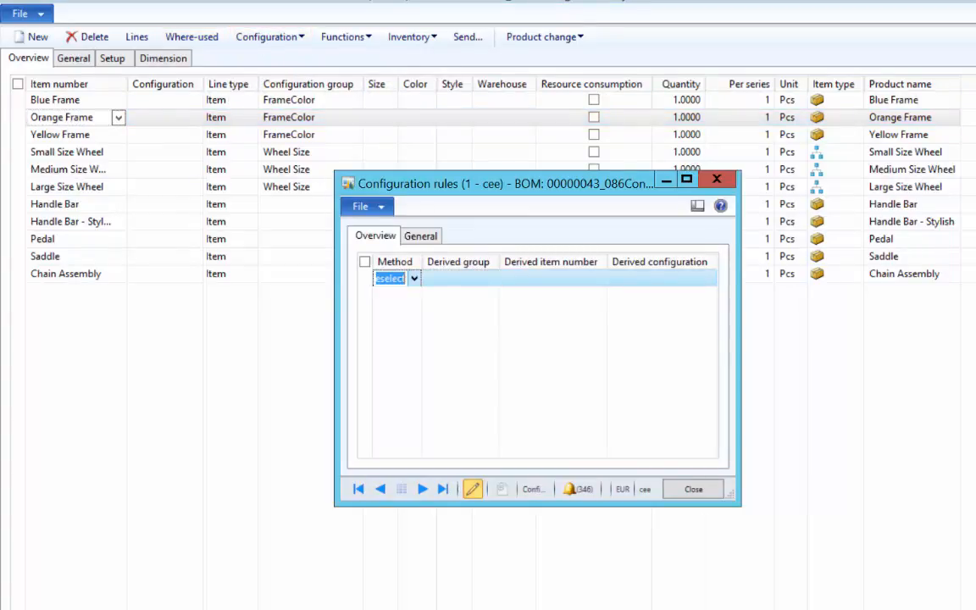
key(s)
key(Tab)
key(alt+Down)
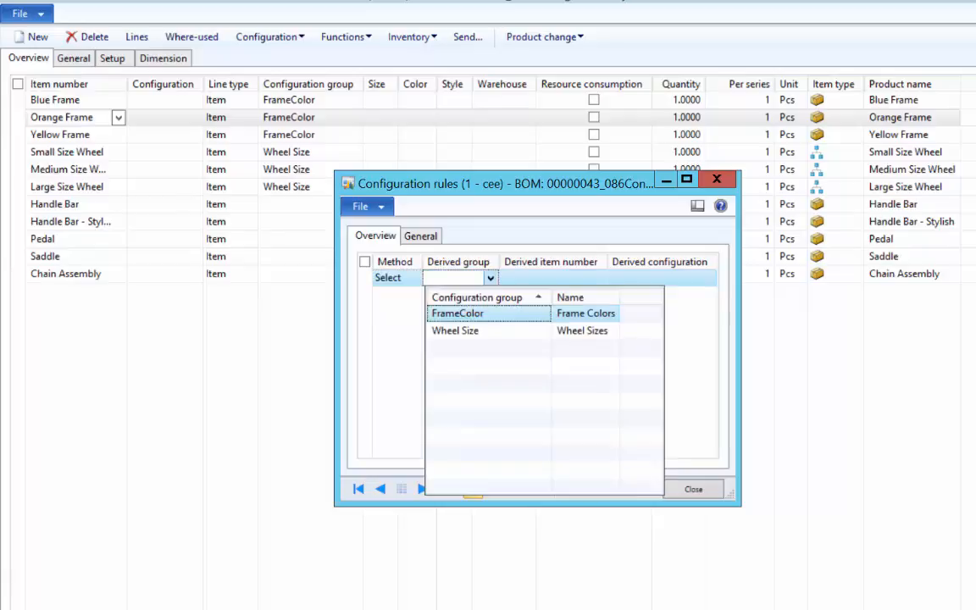
key(Down)
key(Return)
key(Tab)
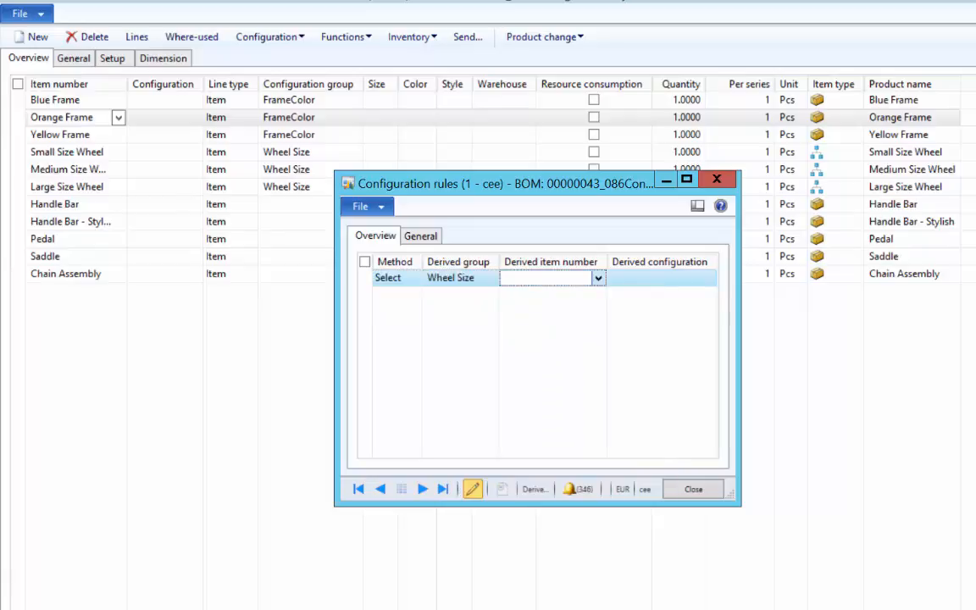
key(alt+Down)
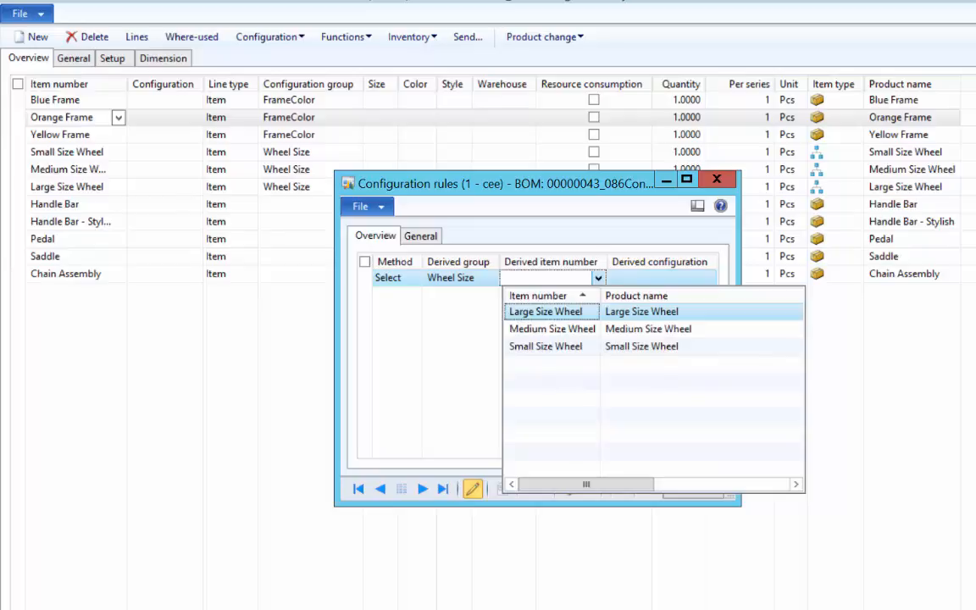
key(Return)
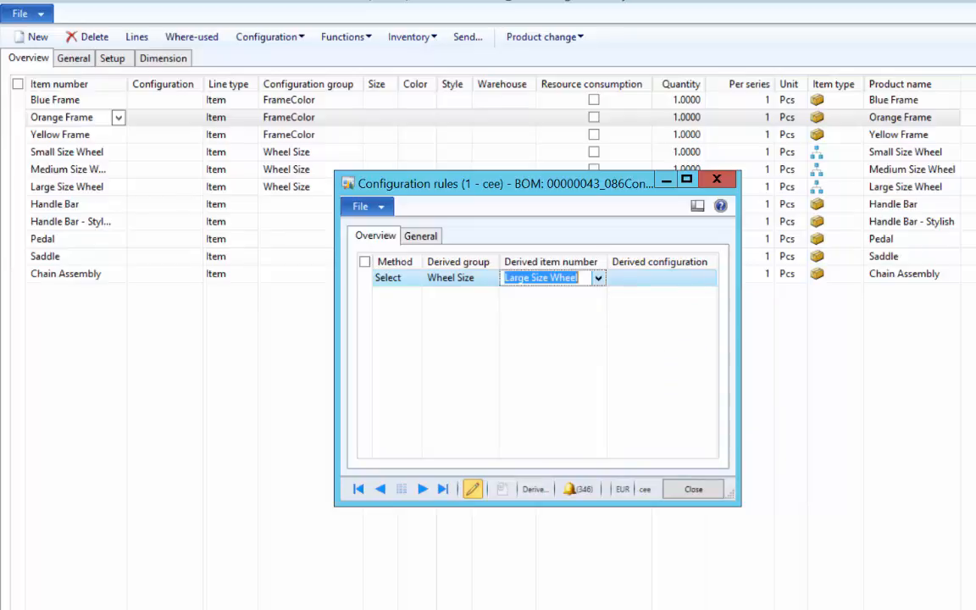
- Add a configuration rule to the Yellow Frame line with method Select, derived group Wheel Size and derived item Large Size Wheel
click(71, 134)
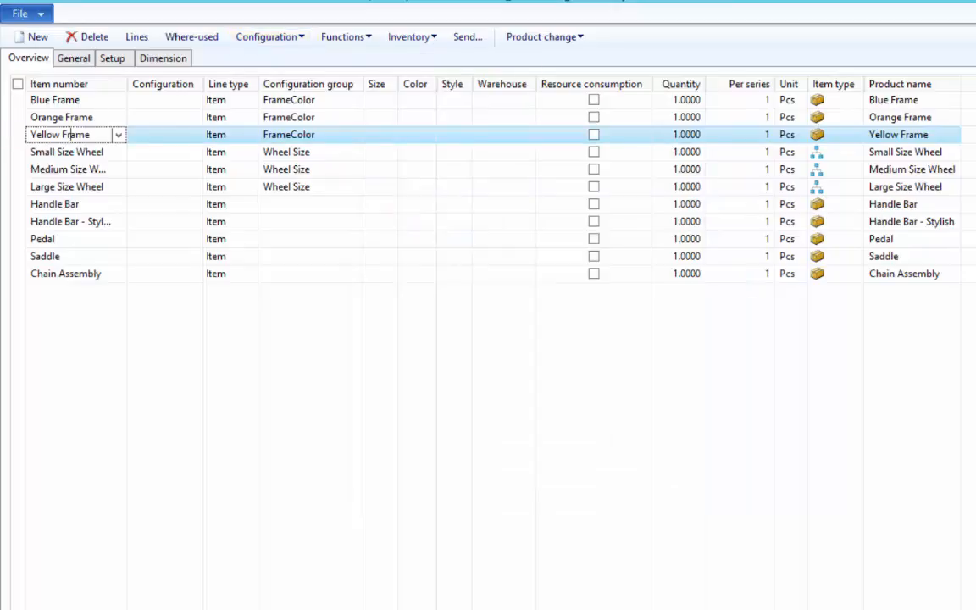
click(267, 36)
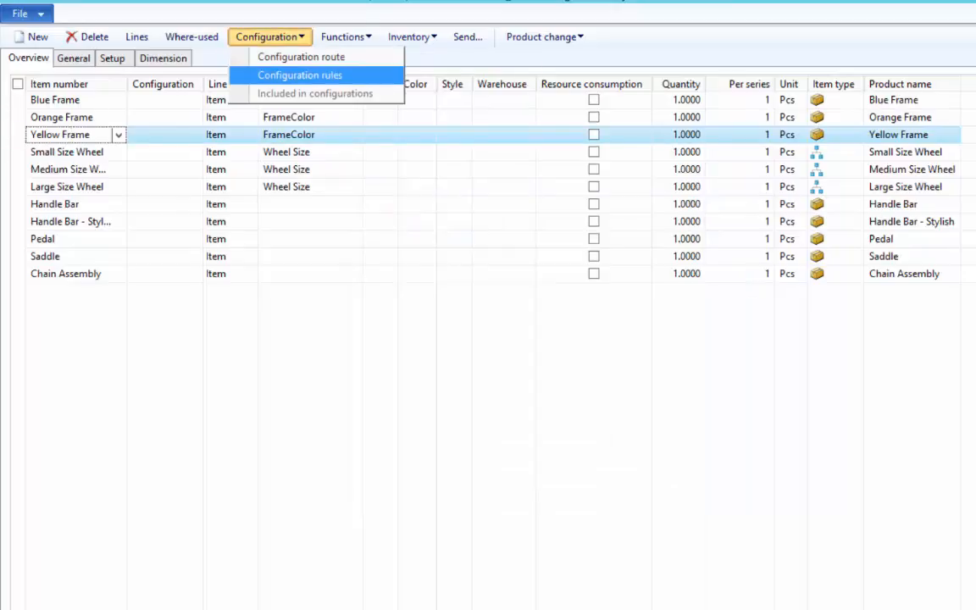
click(300, 75)
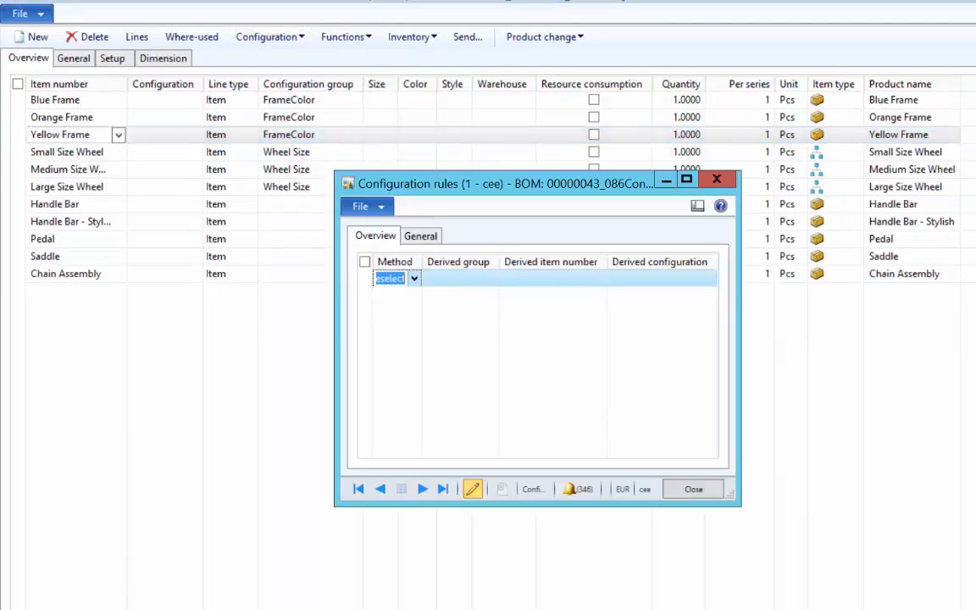
click(415, 278)
click(390, 311)
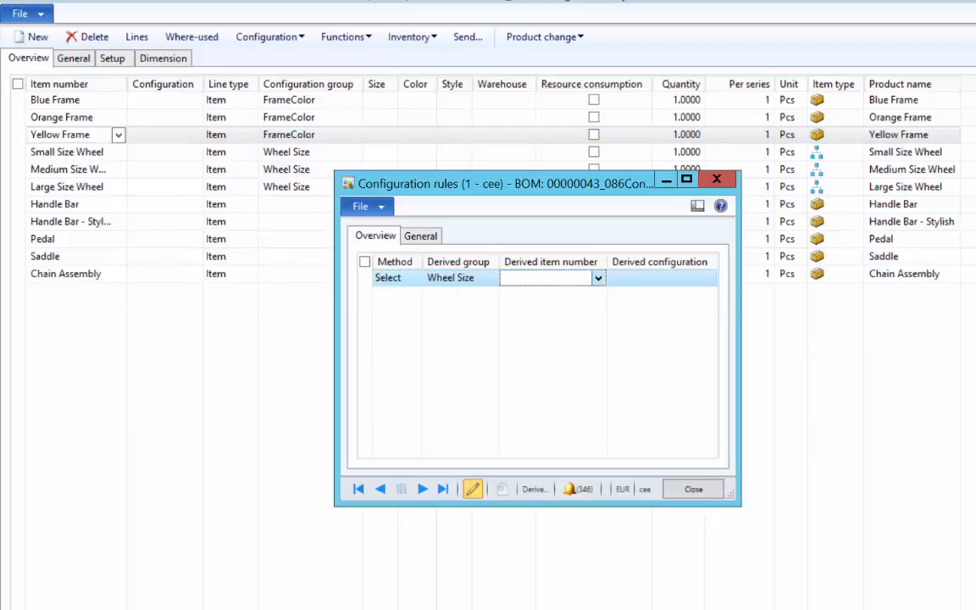
click(598, 278)
key(Return)
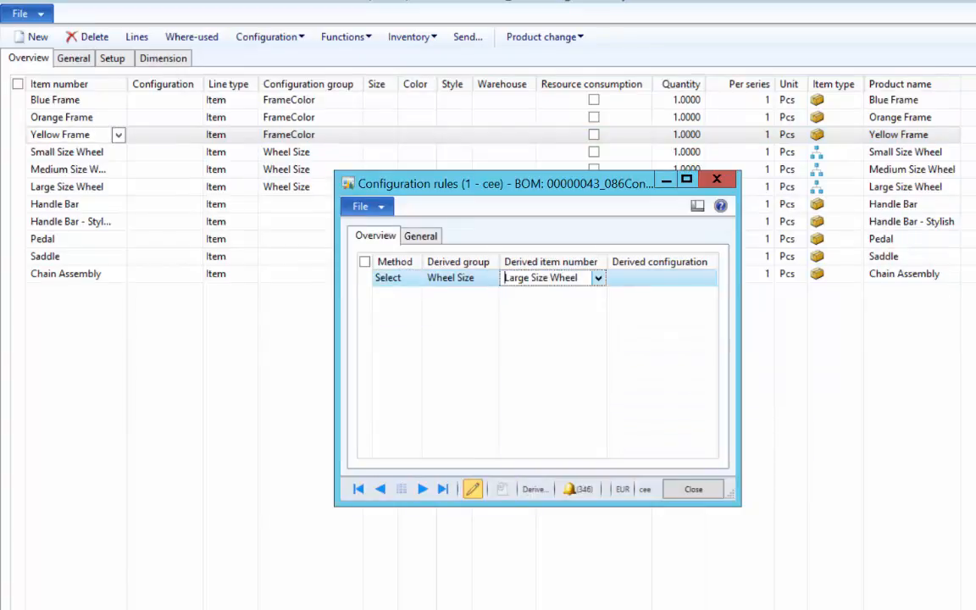
click(390, 278)
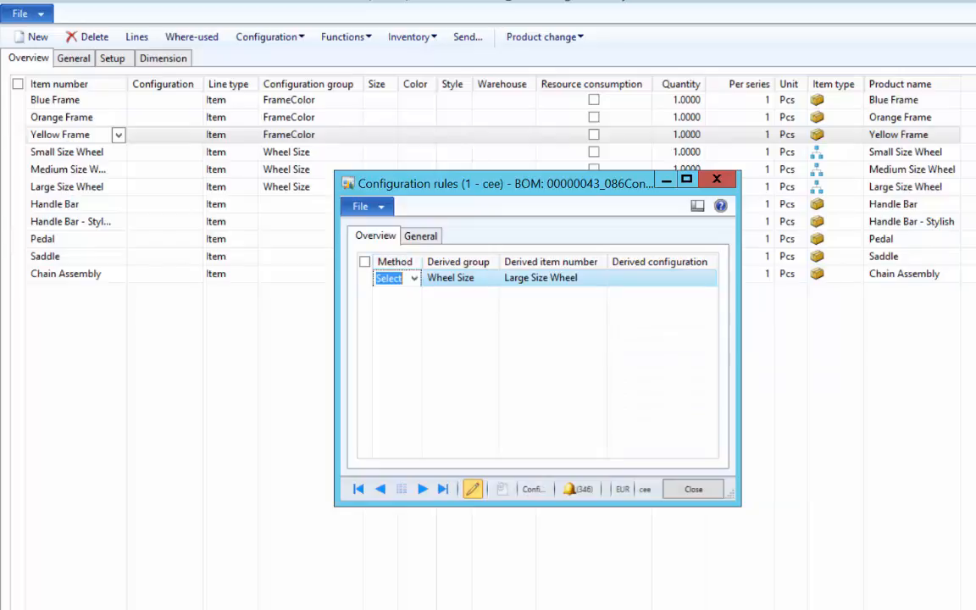
click(717, 179)
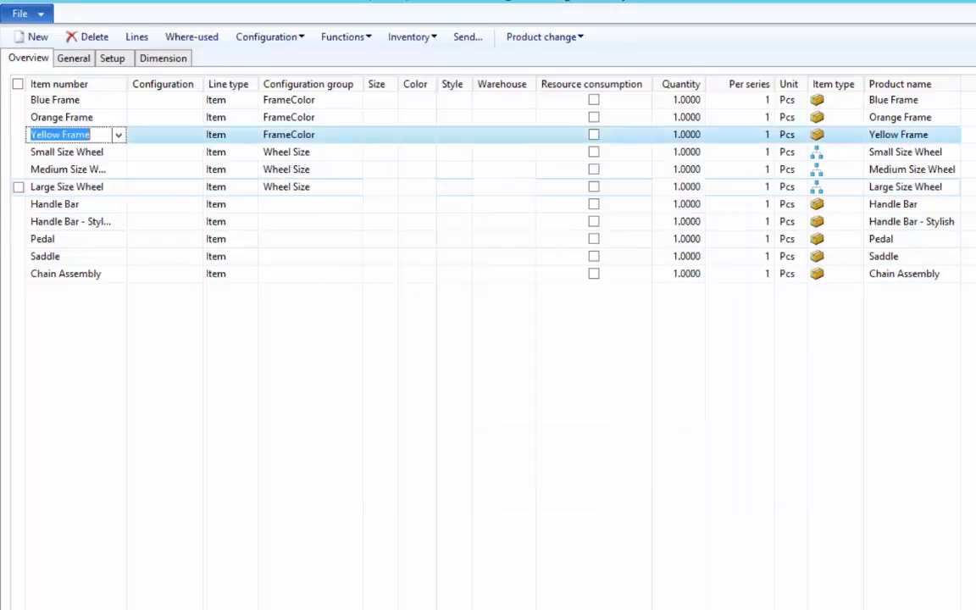
- Review the Blue Frame line's configuration rule and the wheel items available as its derived item number
click(76, 100)
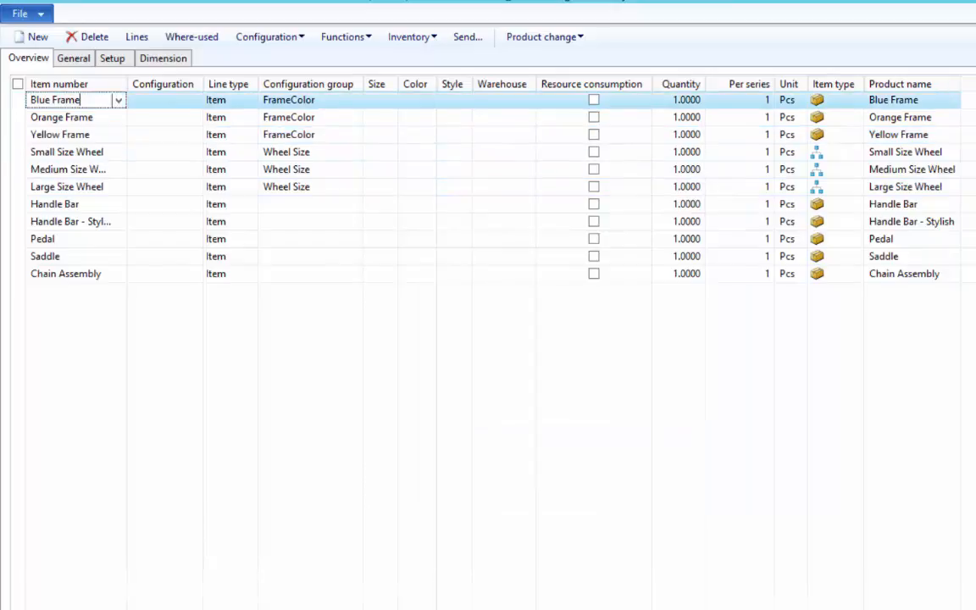
click(270, 37)
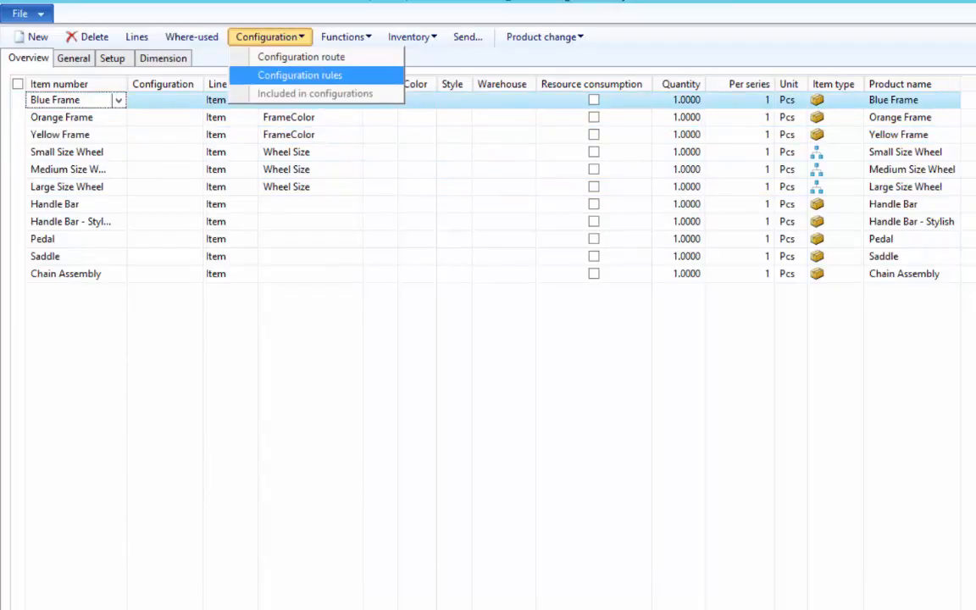
click(300, 75)
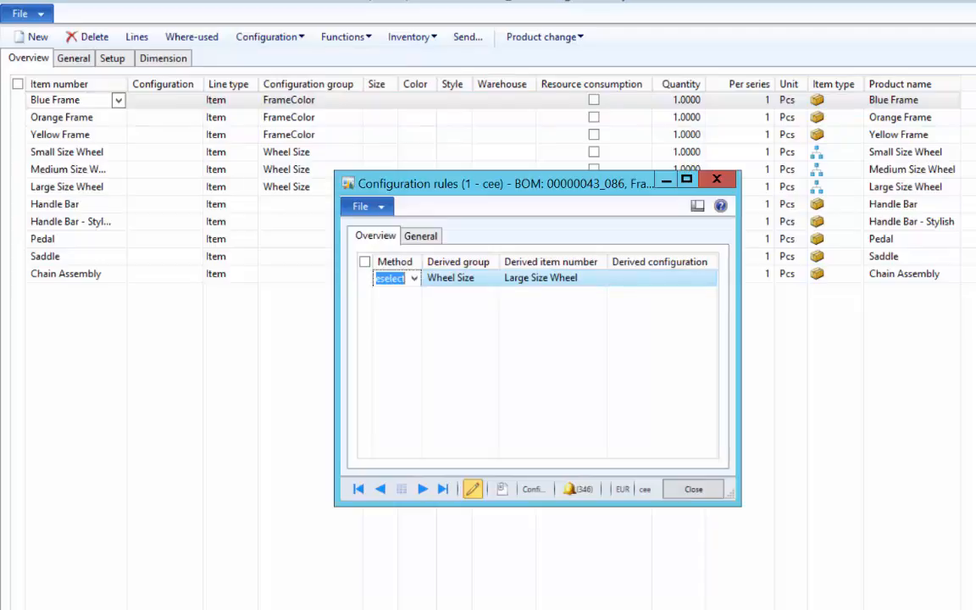
click(599, 278)
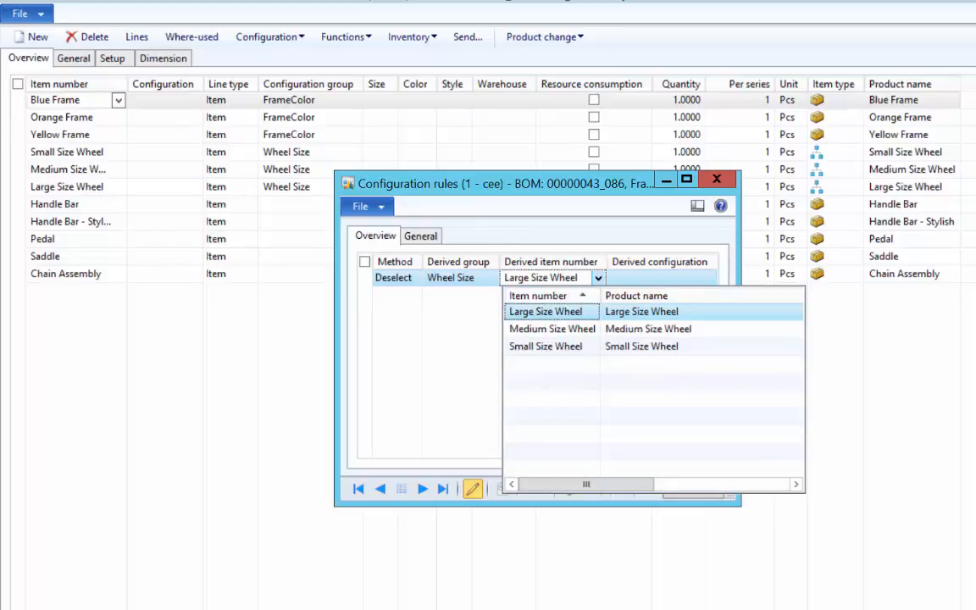
key(Return)
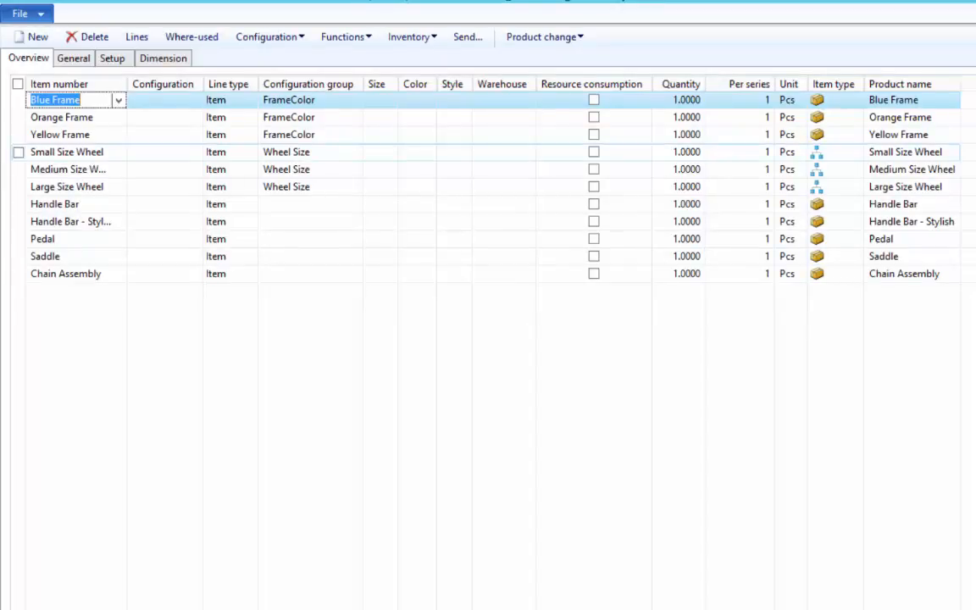
- Review all configuration rules of the Configurable Bicycle BOM from the bills of materials form, and close them
click(59, 205)
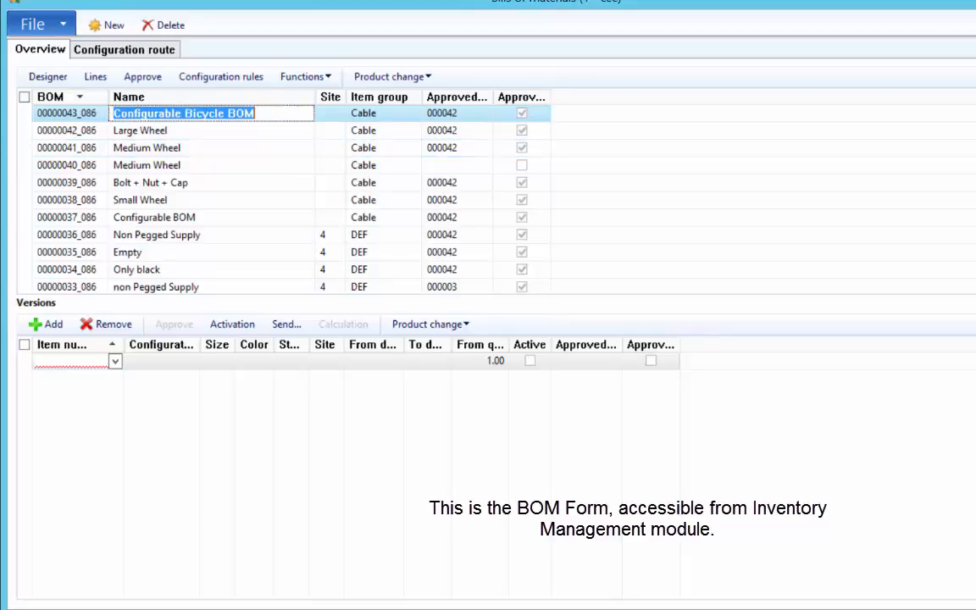
click(221, 77)
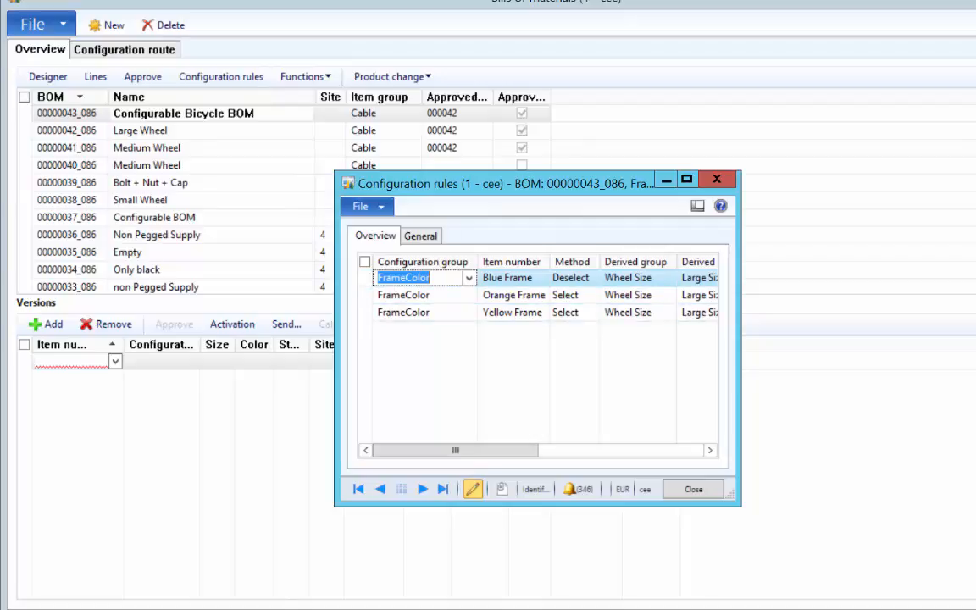
key(Escape)
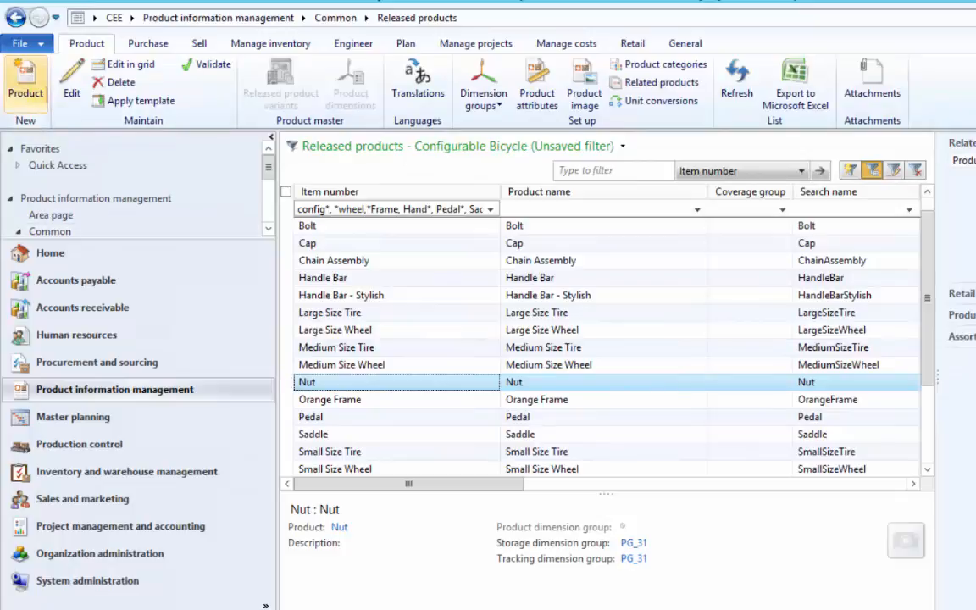
- Start a new released product with subtype Product master and product number Configurable Bicycle
click(25, 85)
key(alt+Down)
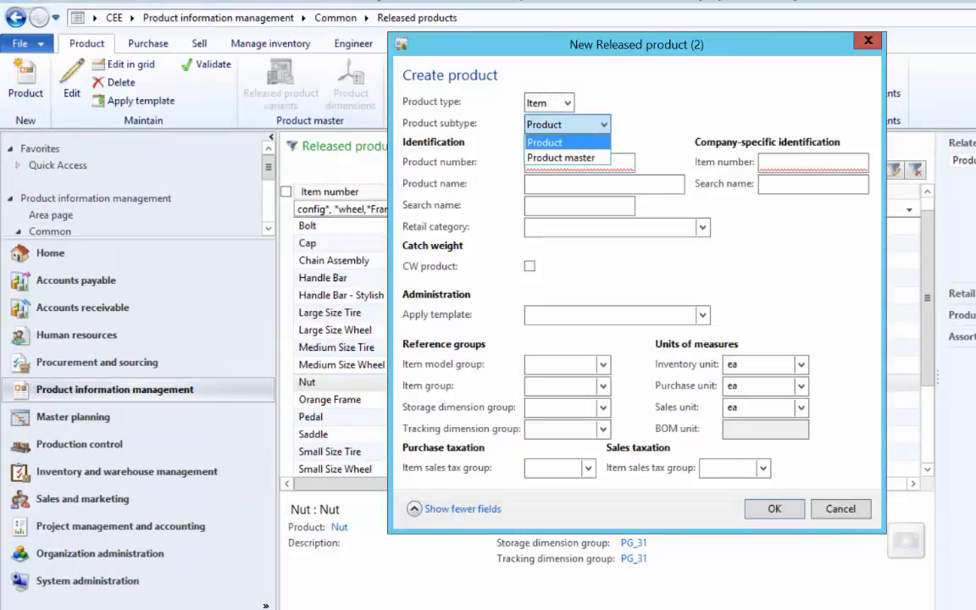
key(Down)
key(Tab)
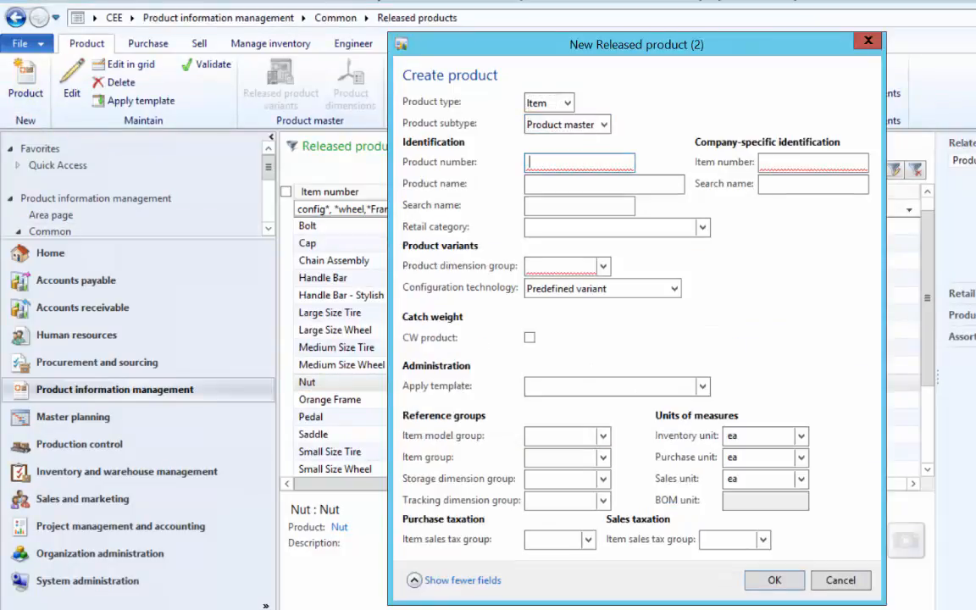
text(Confi)
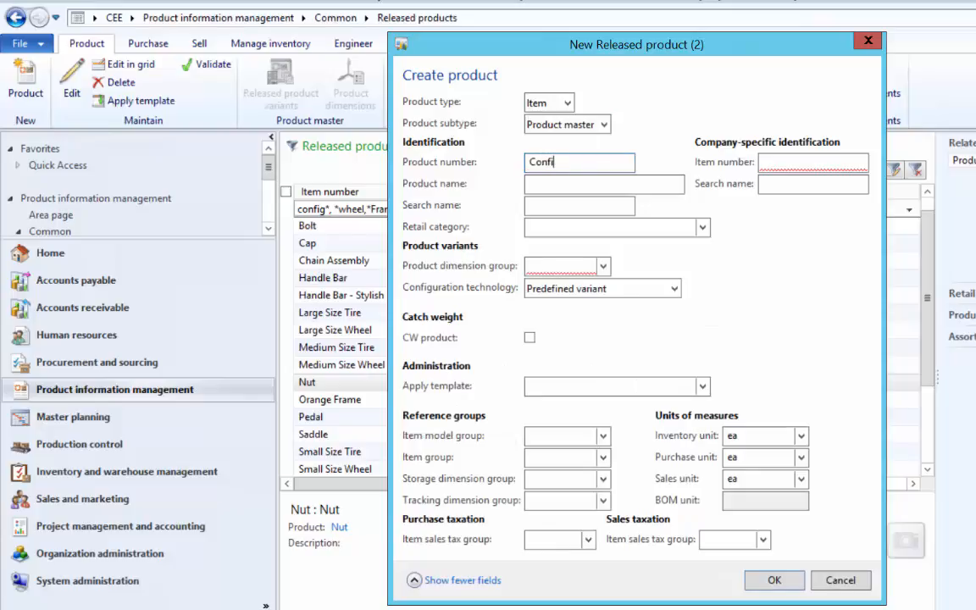
text(gurable Bicycle)
key(Tab)
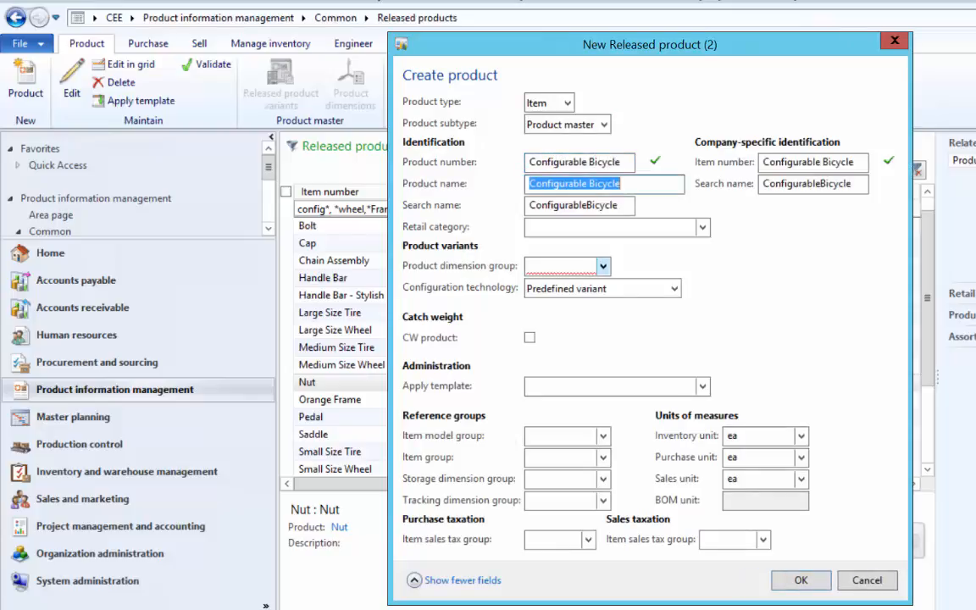
- Set the product dimension group of the new product master to Con-Dim
click(602, 266)
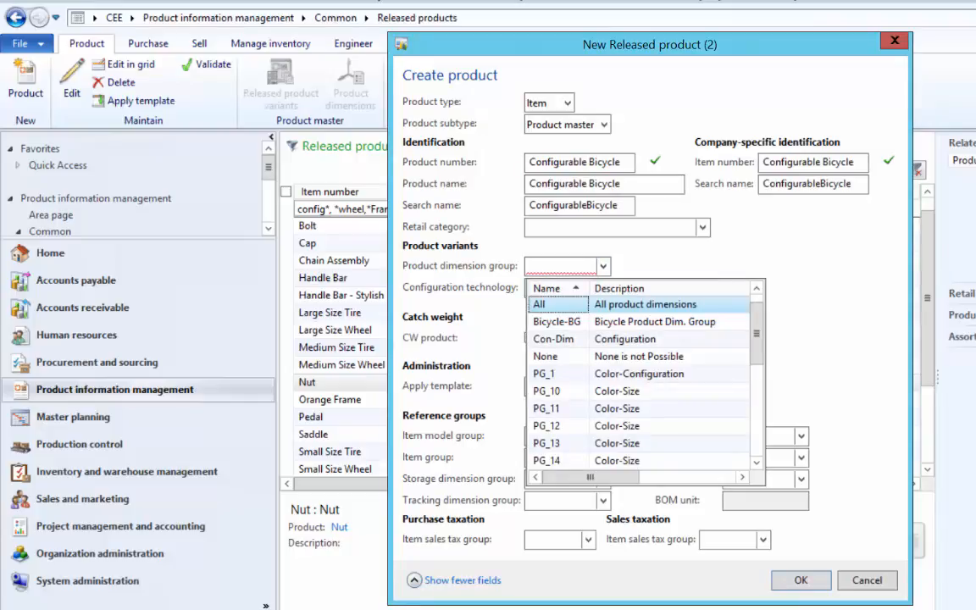
key(Down)
key(Down)
key(Return)
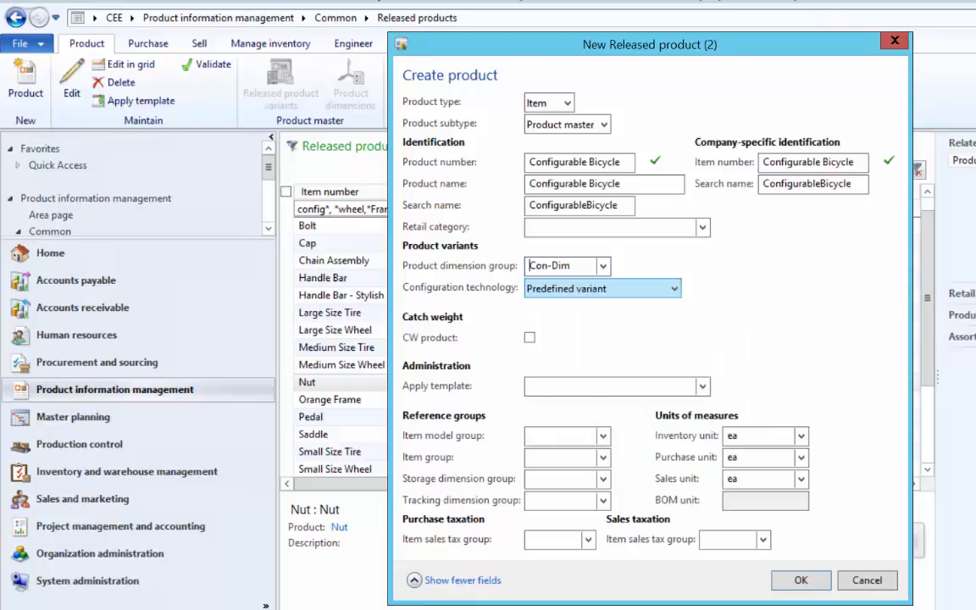
- Set the configuration technology of the new product master to Dimension-based configuration
click(674, 289)
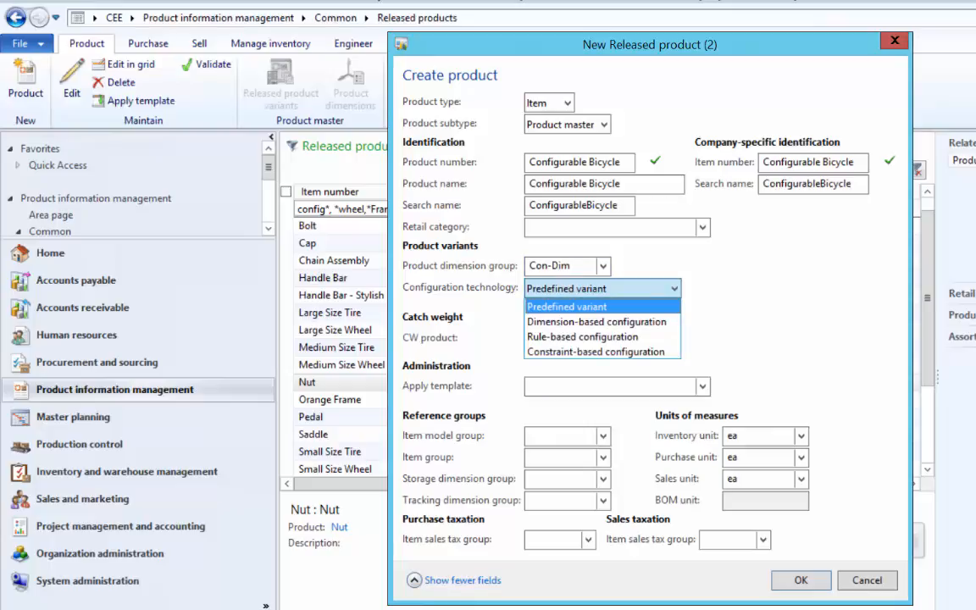
key(Down)
key(Return)
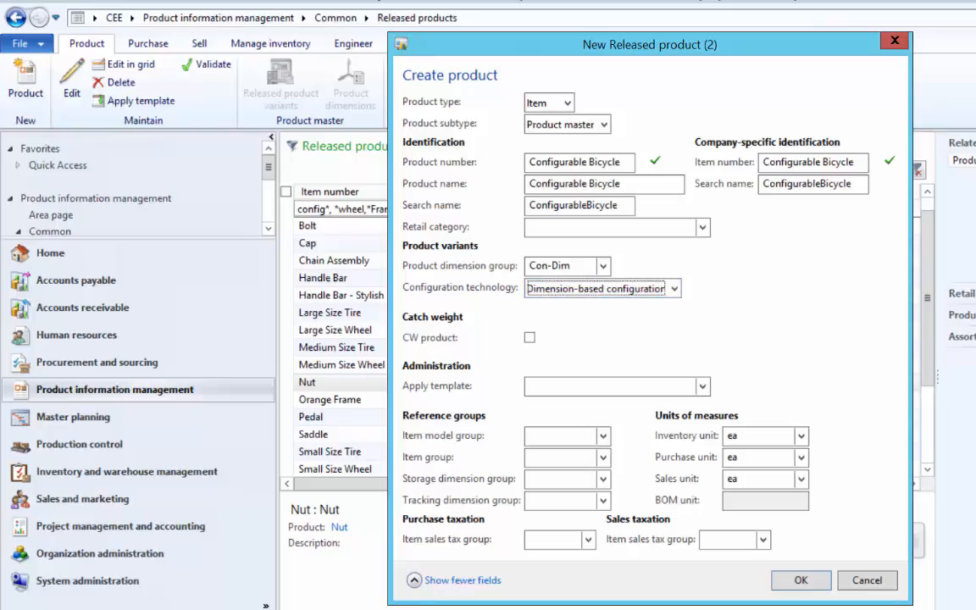
- Apply the Configurable BOM template to the new product master and create the product
click(702, 386)
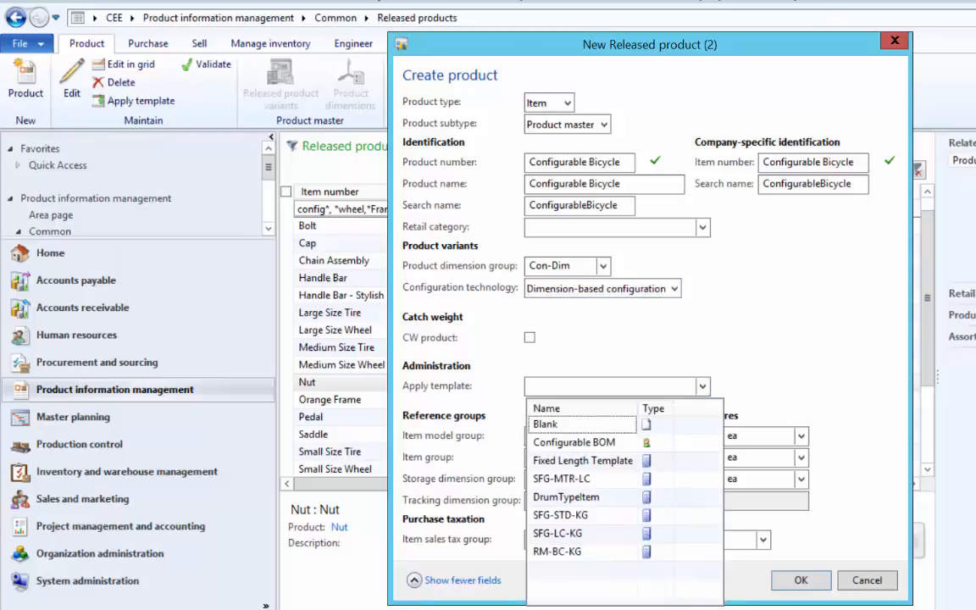
key(Down)
key(Return)
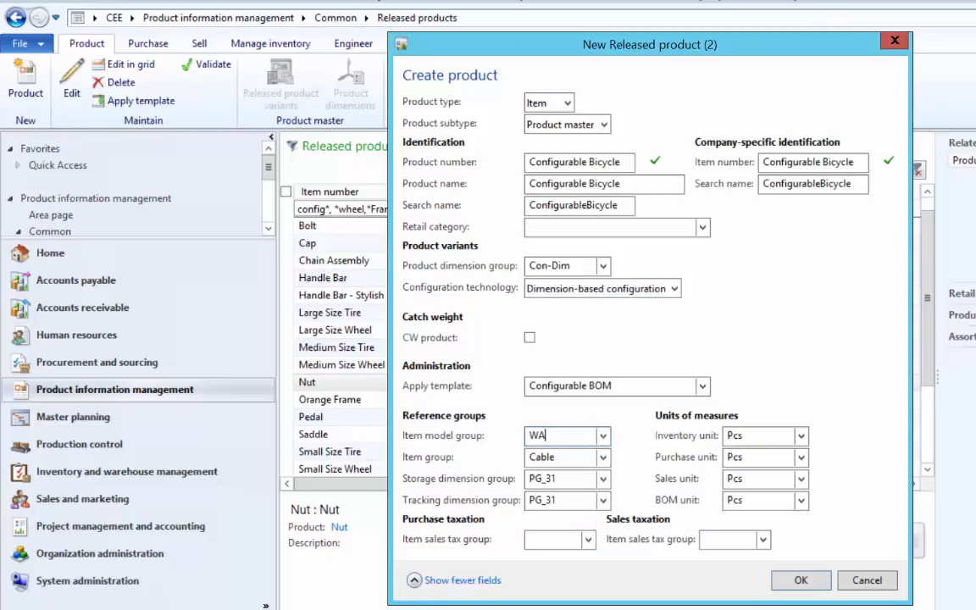
key(Return)
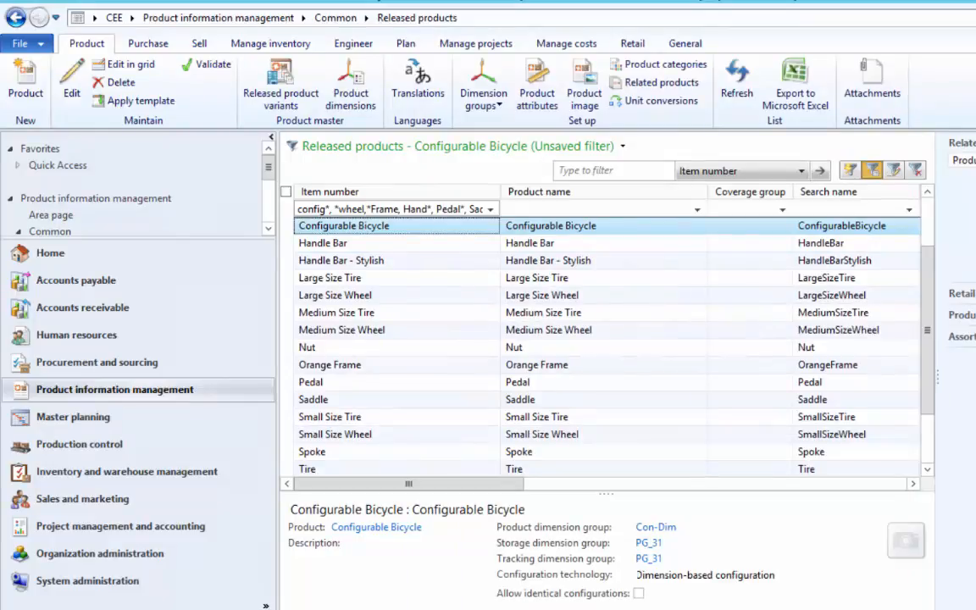
- Add a version for the Configurable Bicycle item to the Configurable Bicycle BOM, and approve and activate it
mouse_move(471, 607)
click(471, 573)
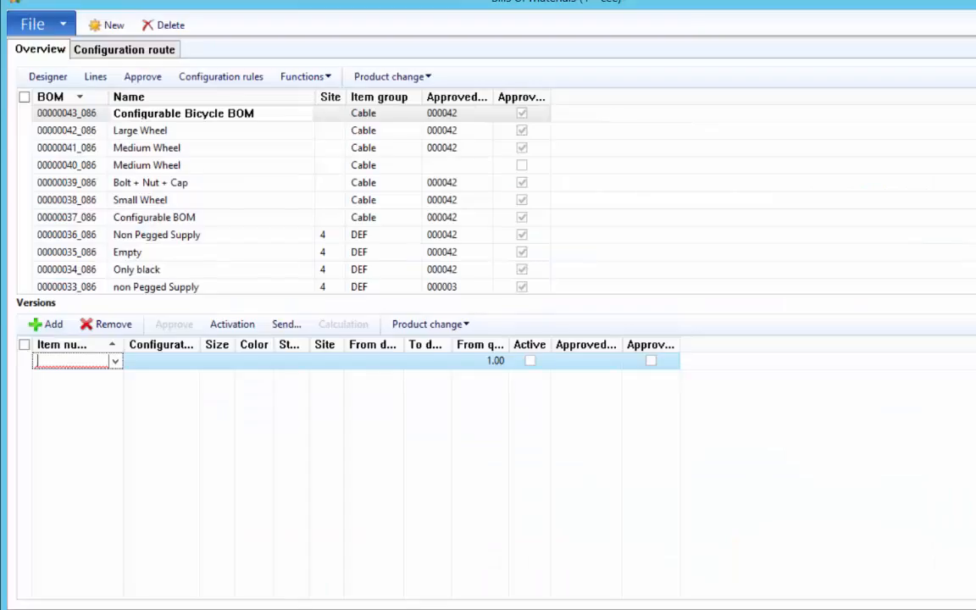
text(Confi)
key(Tab)
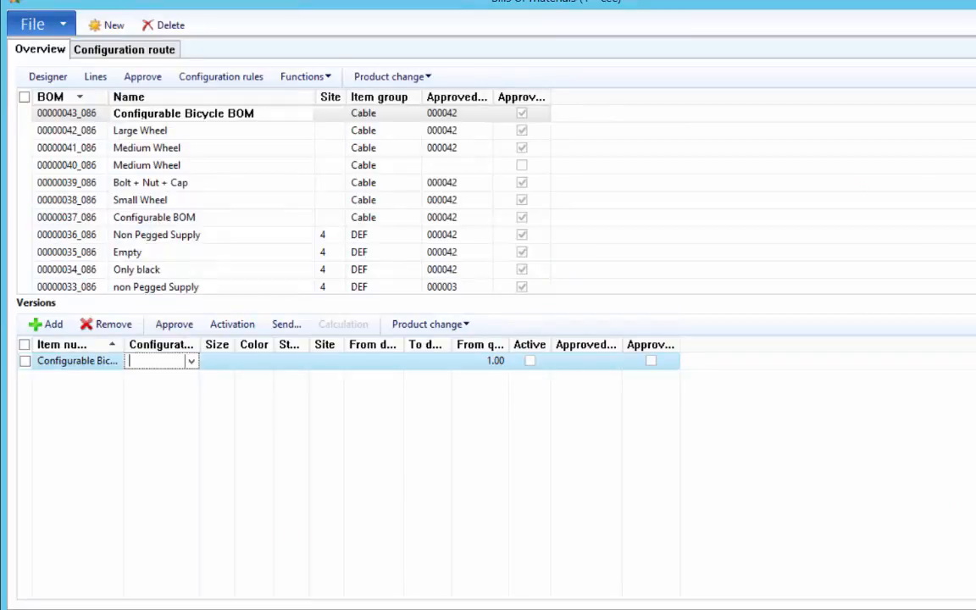
click(174, 324)
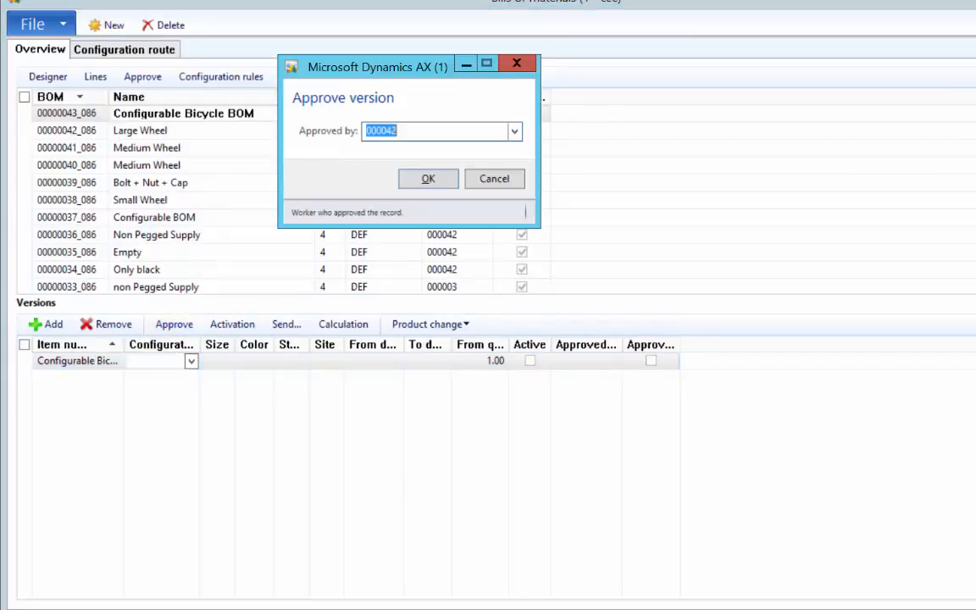
key(Return)
key(Escape)
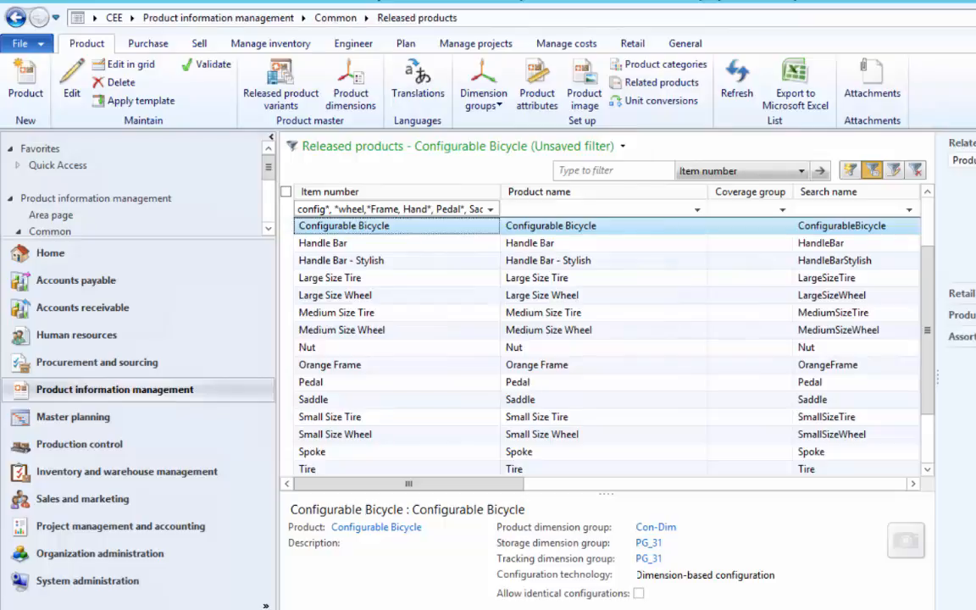
- Review the configuration route of the Configurable Bicycle released product and close it
click(353, 44)
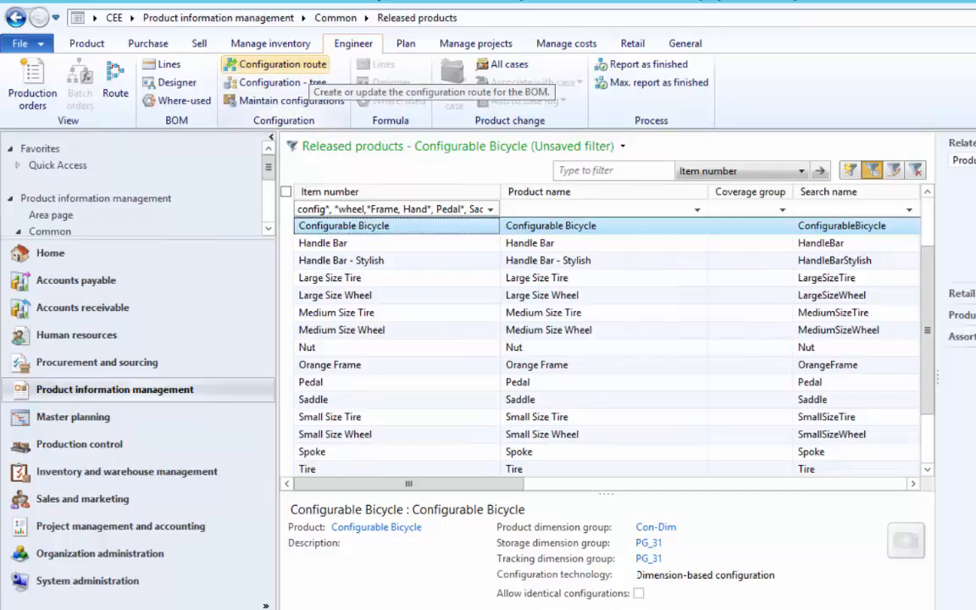
click(276, 64)
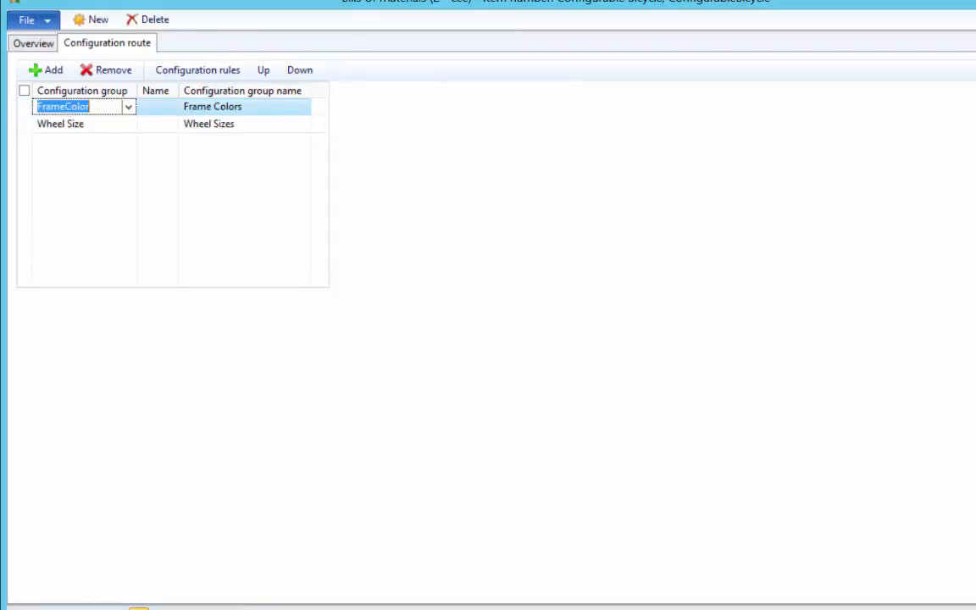
key(Escape)
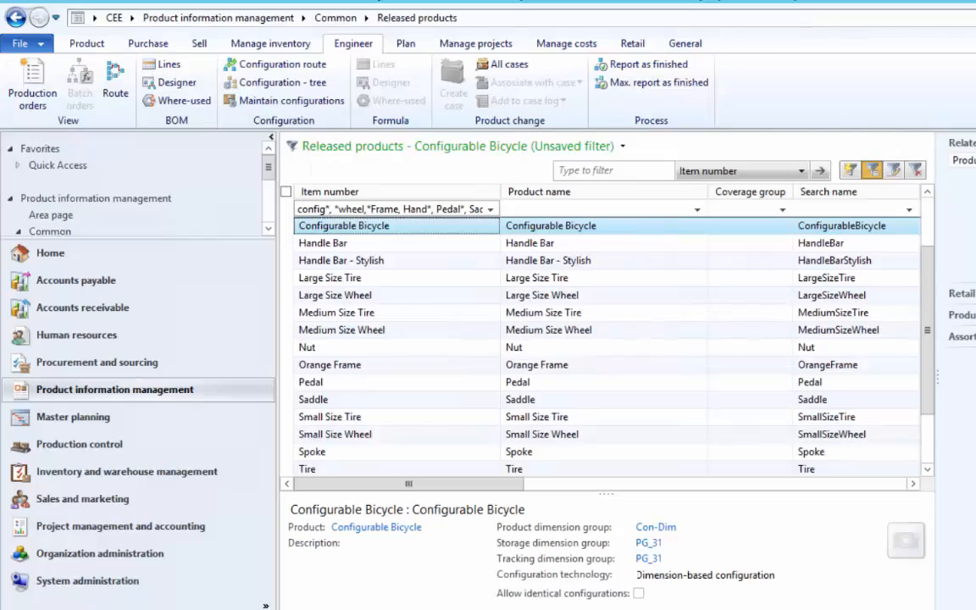
- Review the FrameColor and Wheel Size groups in the Configurable Bicycle's configuration tree, and close it
click(276, 82)
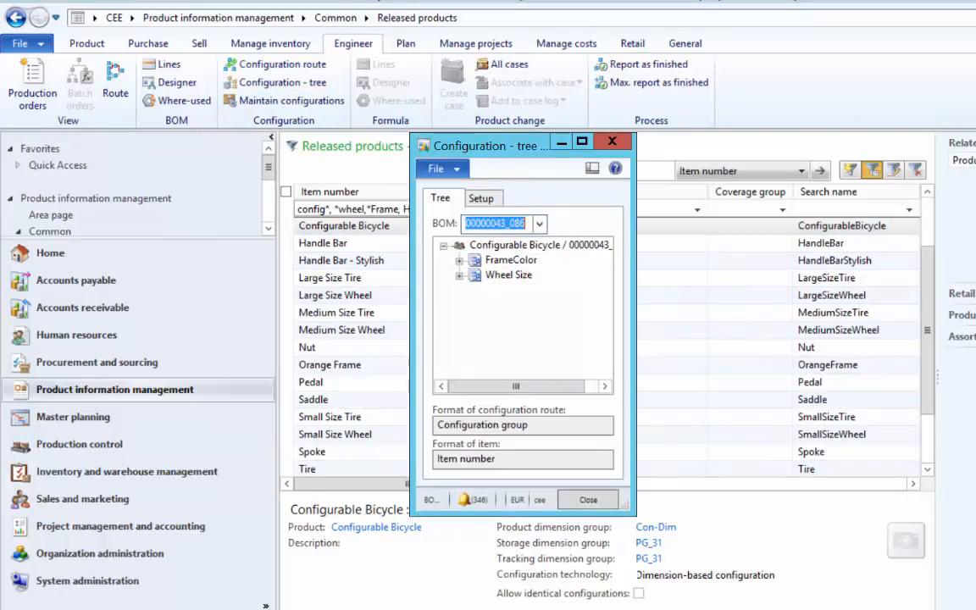
click(459, 261)
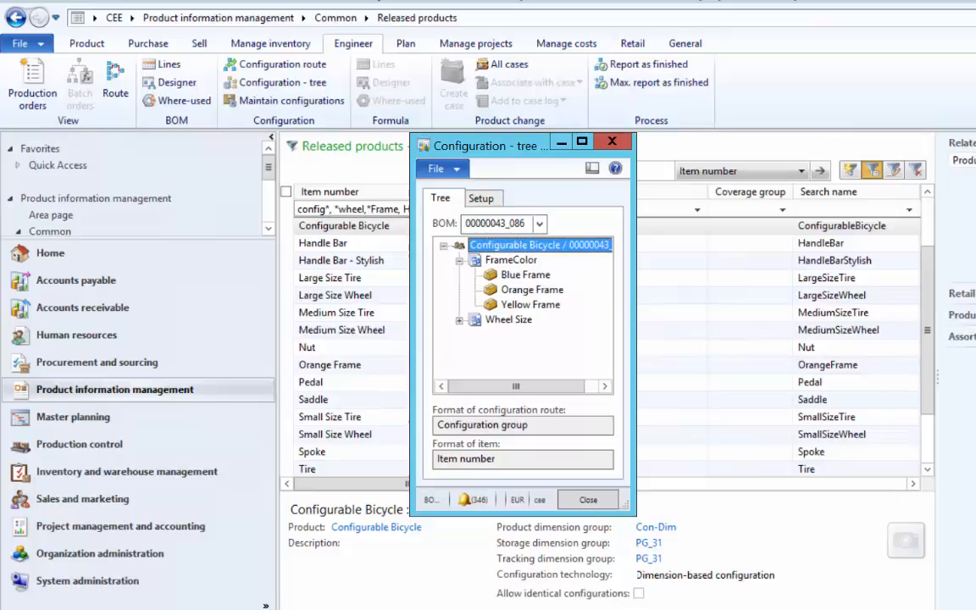
click(460, 321)
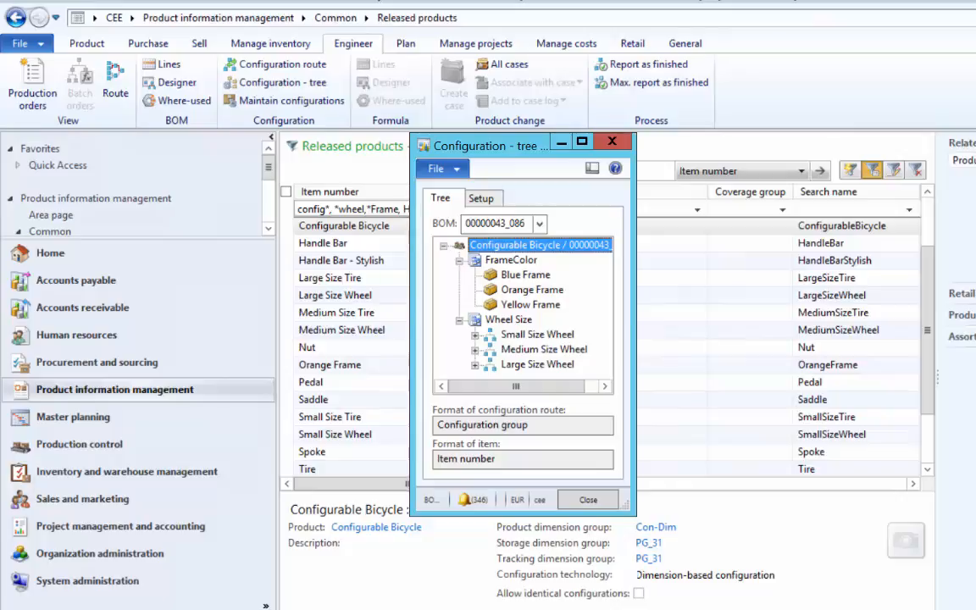
drag(633, 514, 785, 588)
click(475, 335)
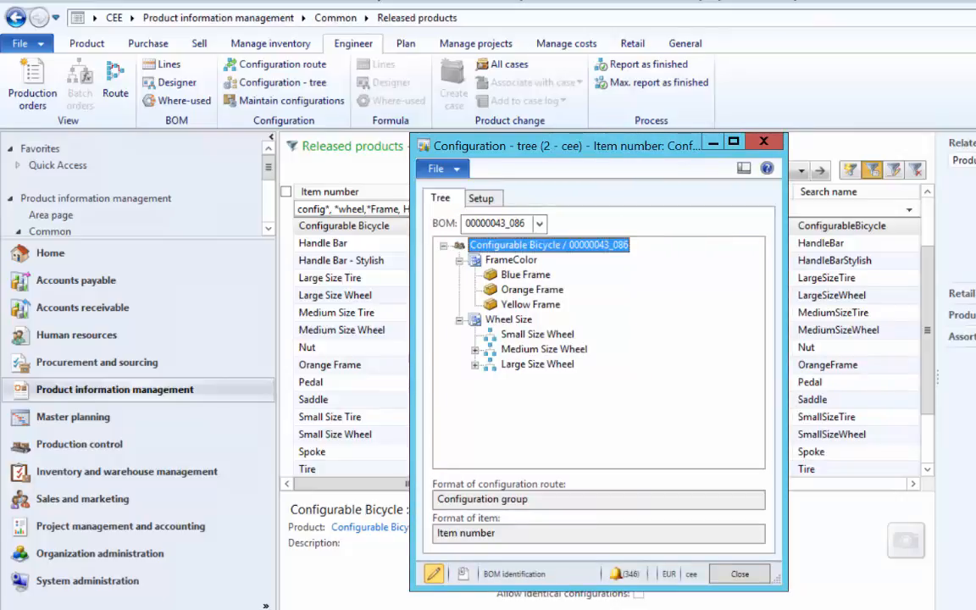
click(764, 142)
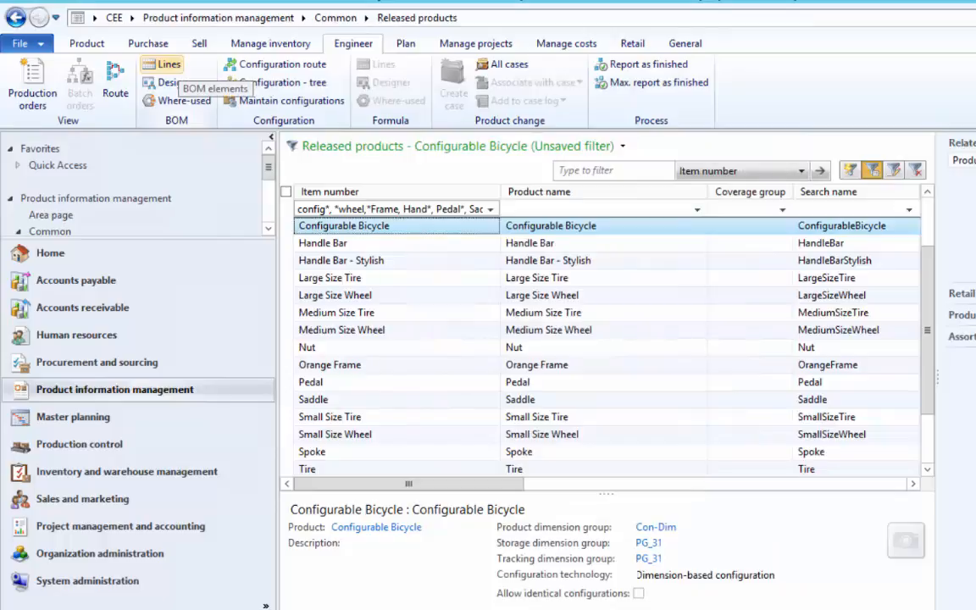
- Review the Configurable Bicycle's BOM lines and the Blue Frame line's configuration rule, and close them
click(169, 66)
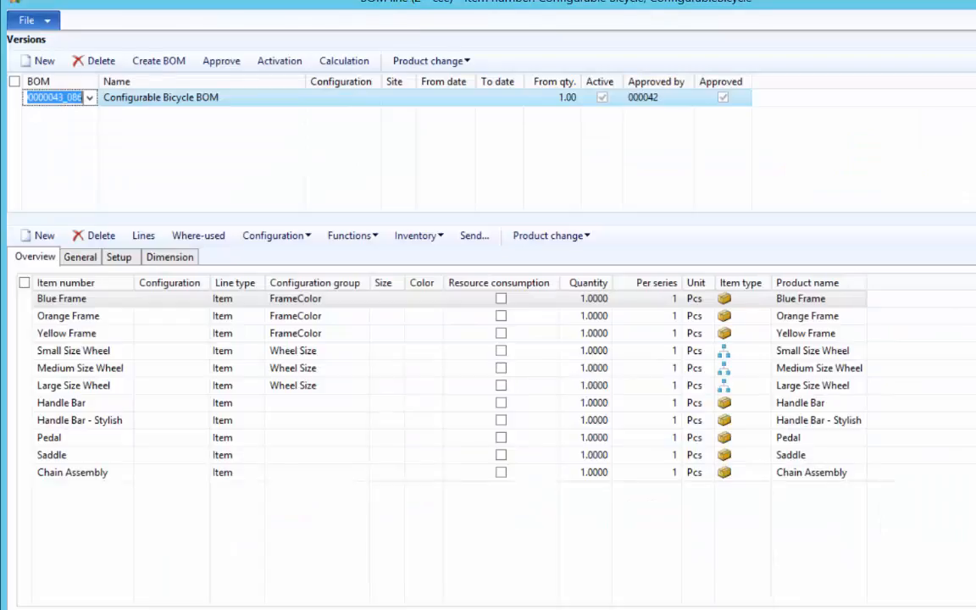
click(276, 236)
key(Up)
key(Up)
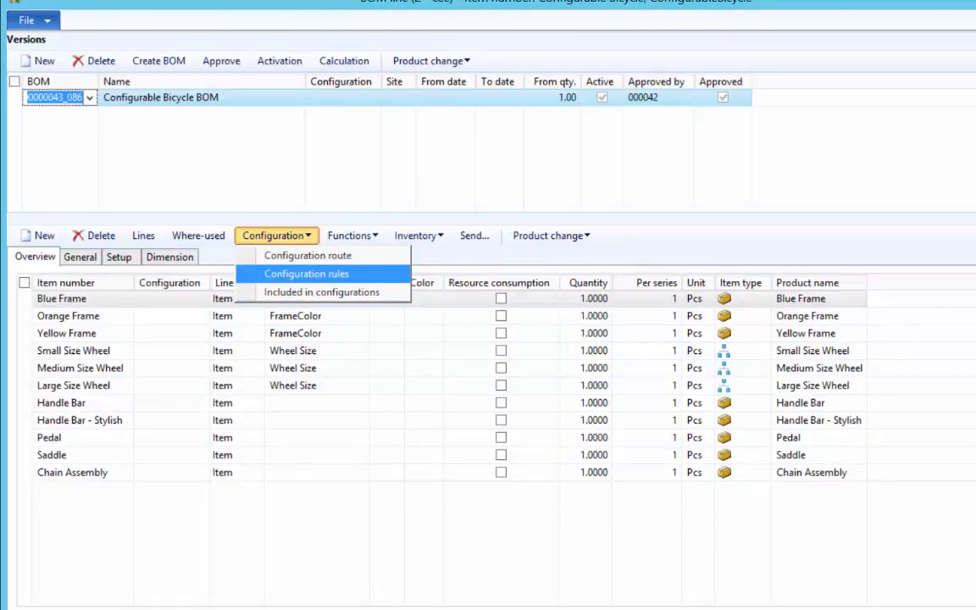
key(Return)
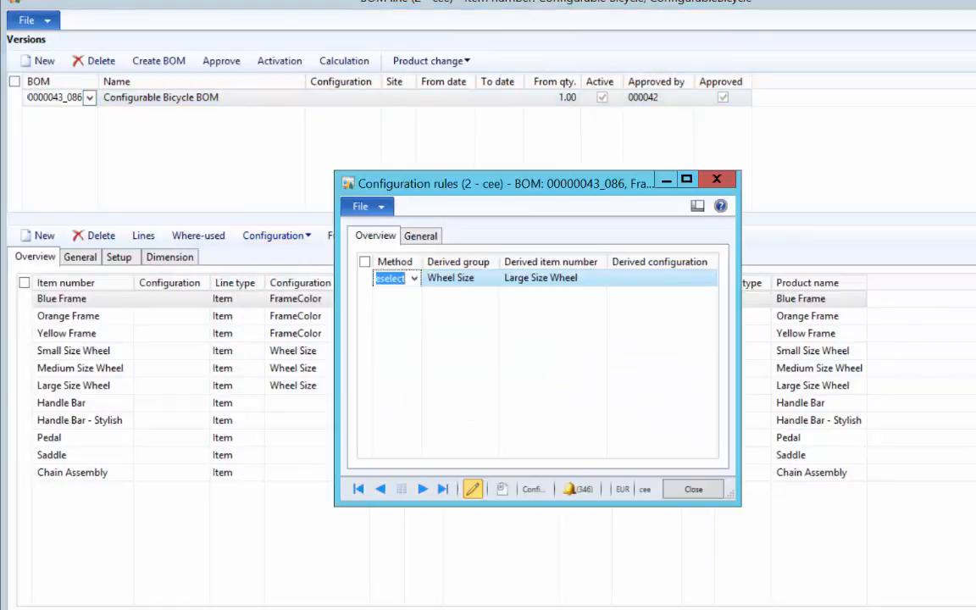
key(Escape)
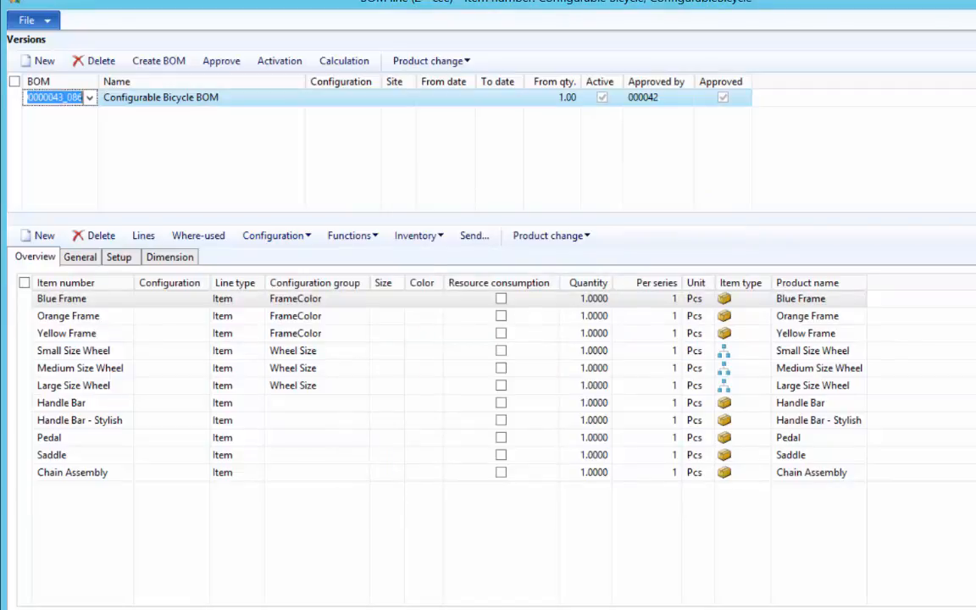
key(Escape)
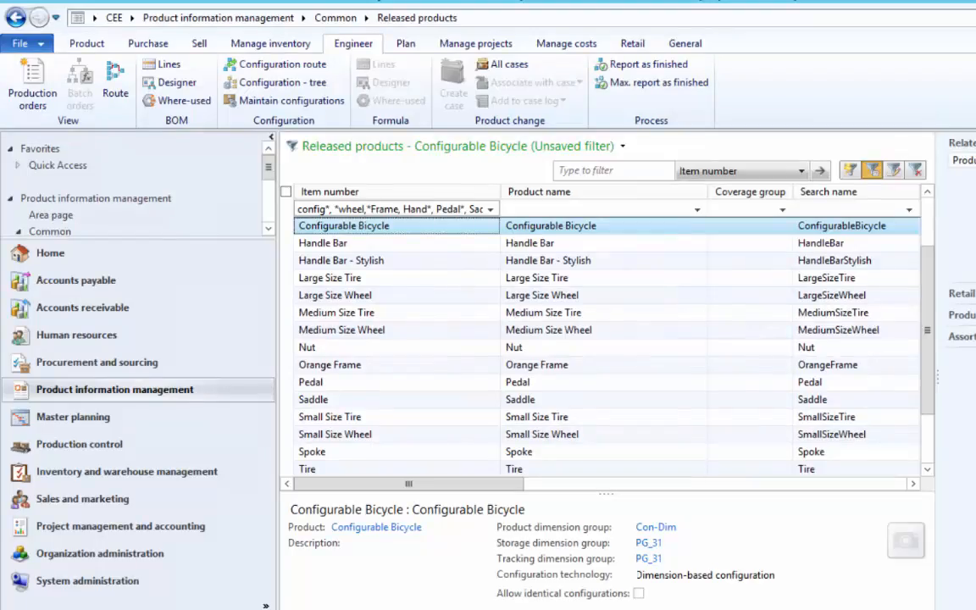
- Go to all sales orders in Accounts receivable and open the sales order for Waterfall Hotel
click(127, 471)
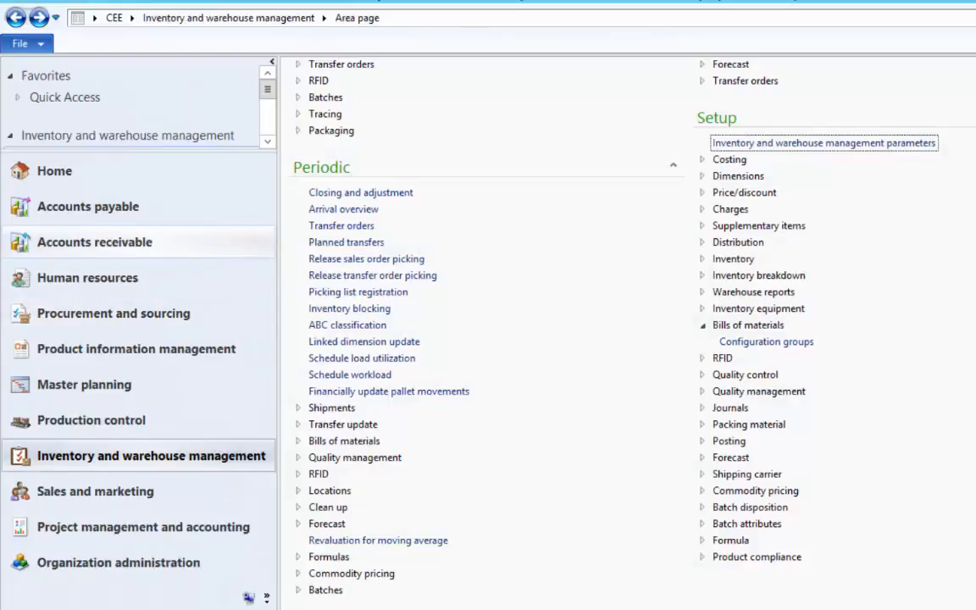
click(94, 241)
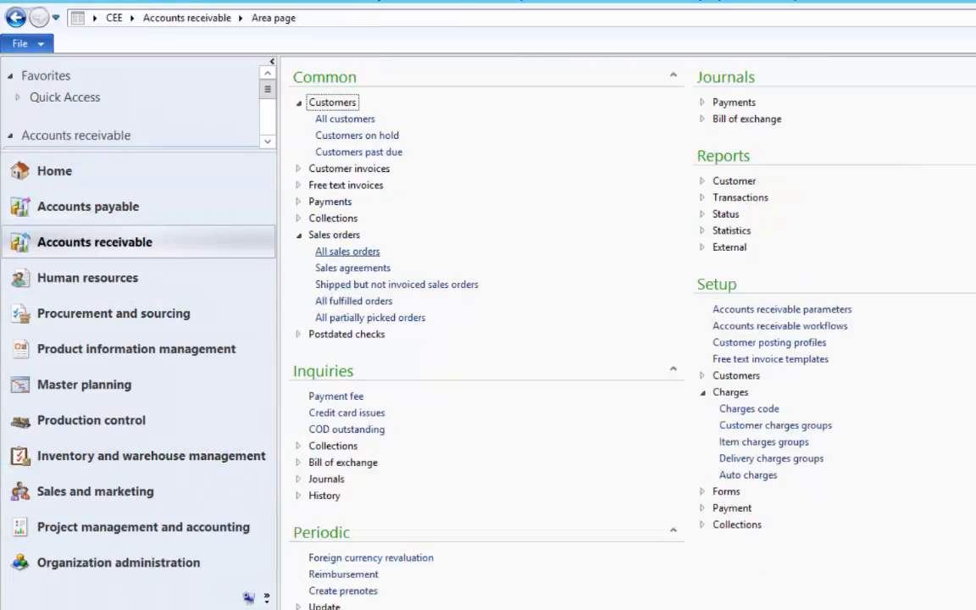
click(348, 252)
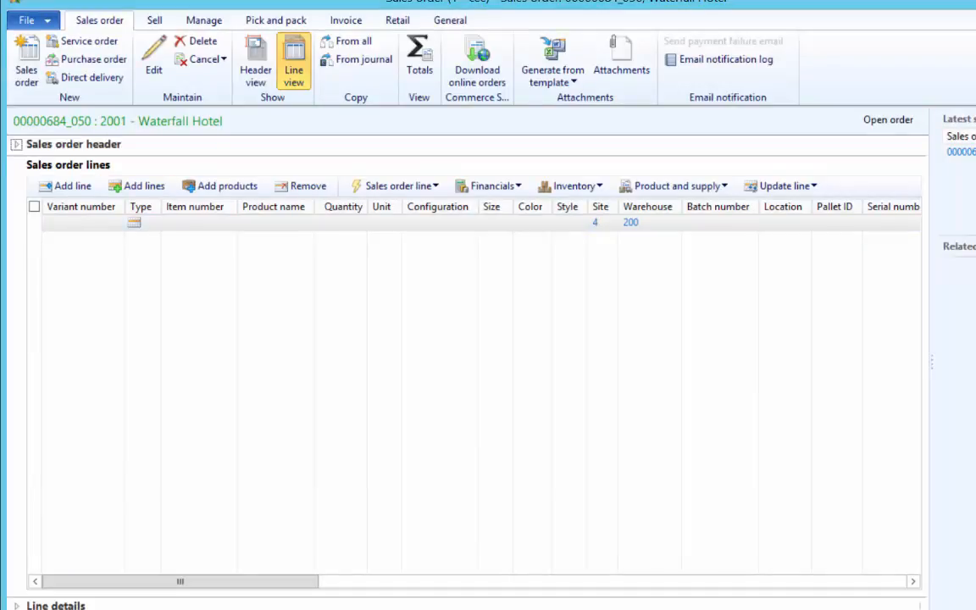
- Enter Configurable Bicycle as the item on the empty sales order line and open its item configuration
click(195, 223)
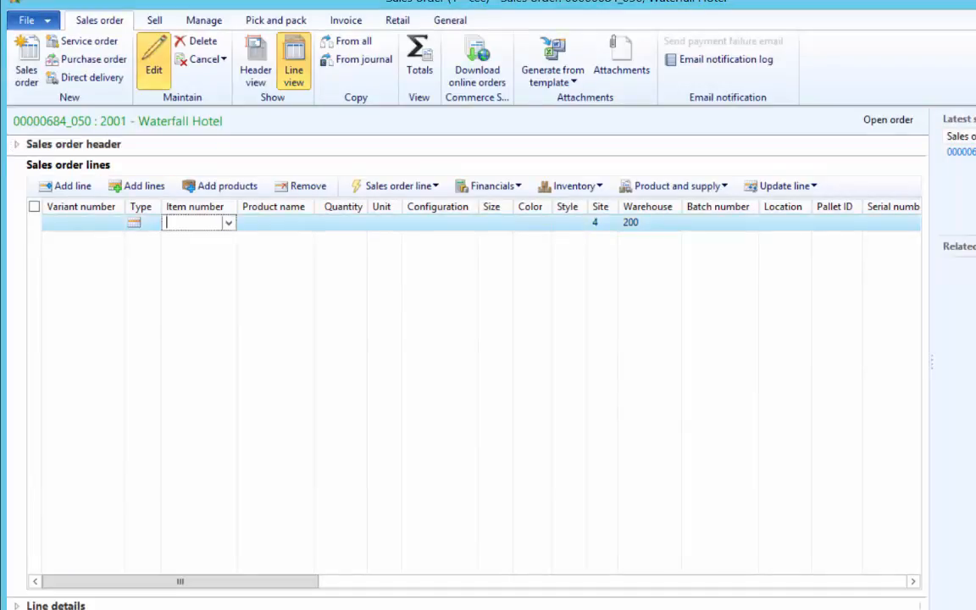
text(con)
key(Tab)
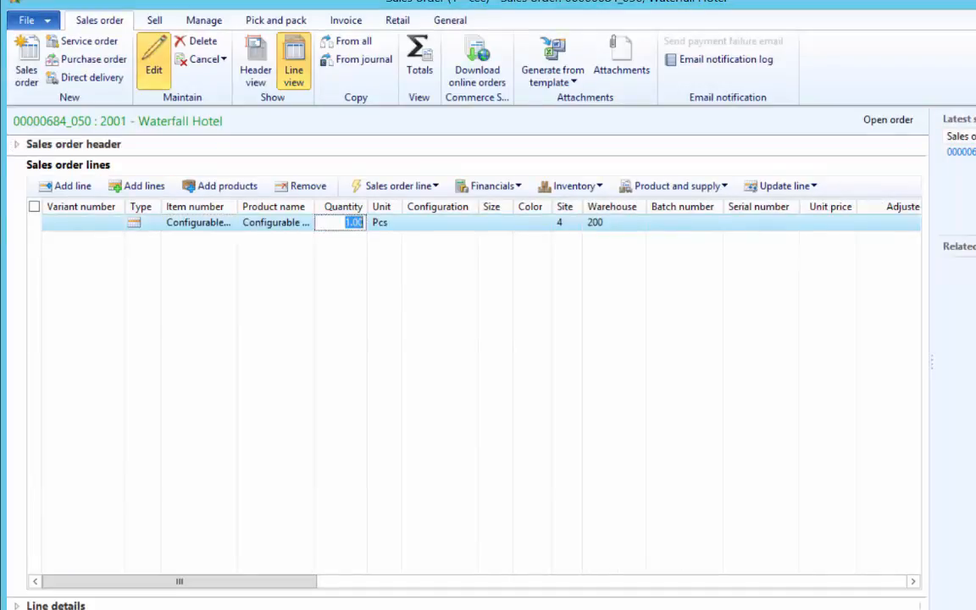
key(Tab)
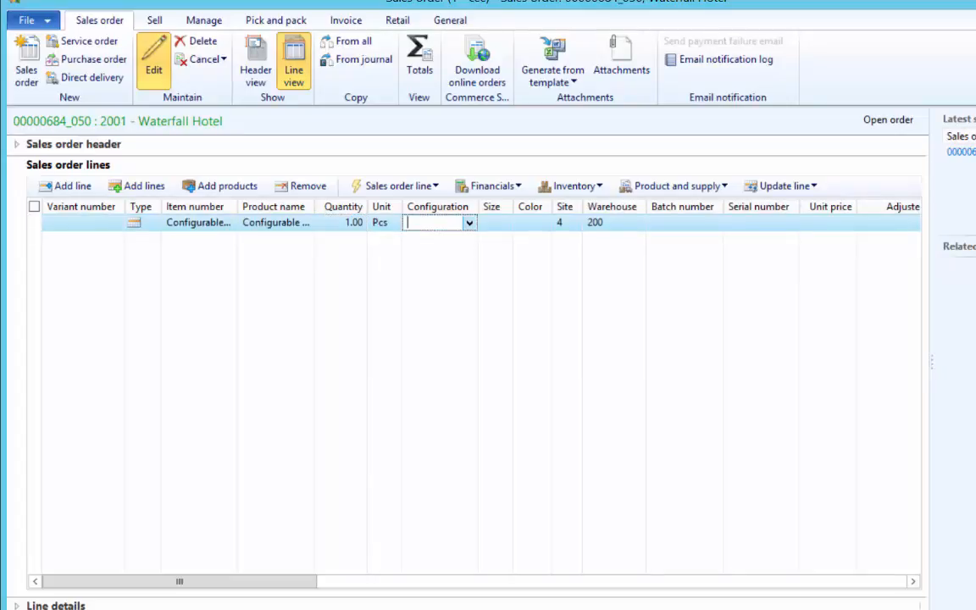
click(469, 223)
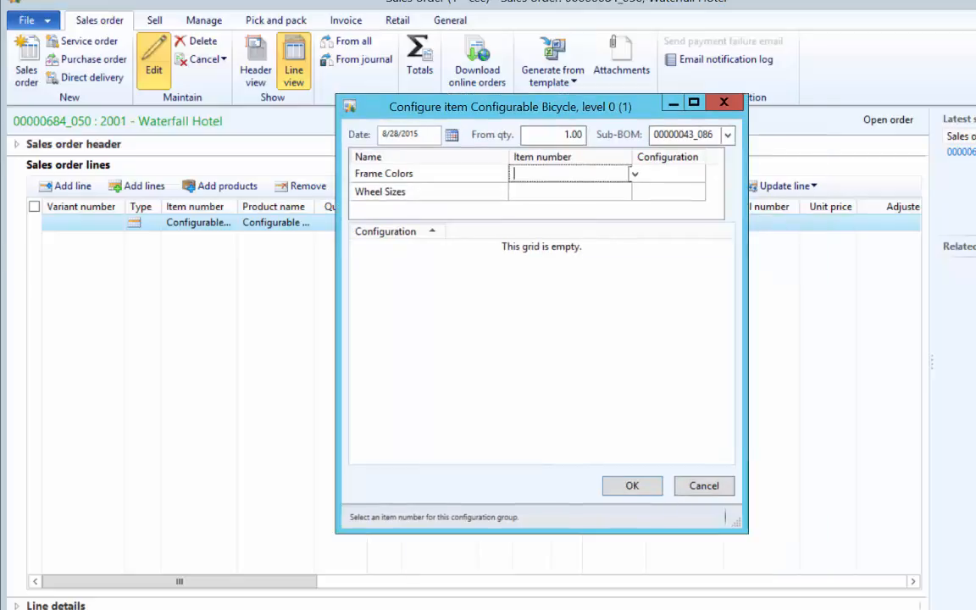
- Choose Blue Frame for Frame Colors and check which wheel sizes are offered with it
click(634, 174)
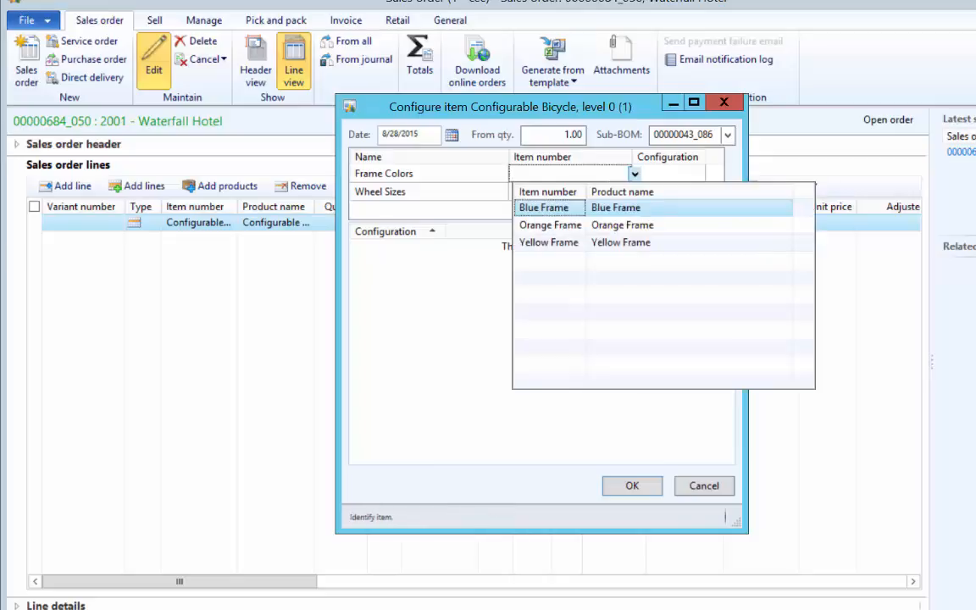
key(Return)
key(Tab)
key(Tab)
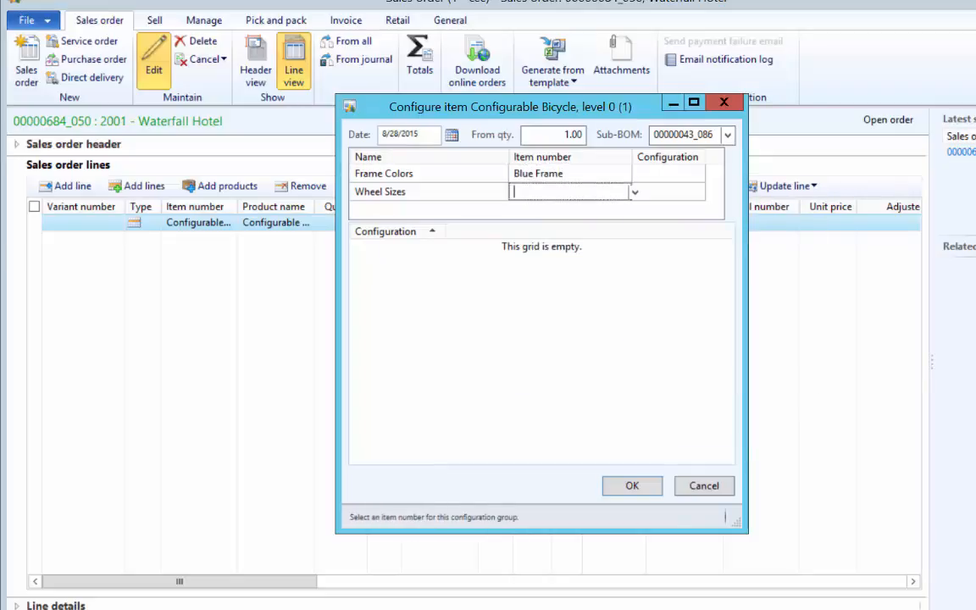
click(635, 192)
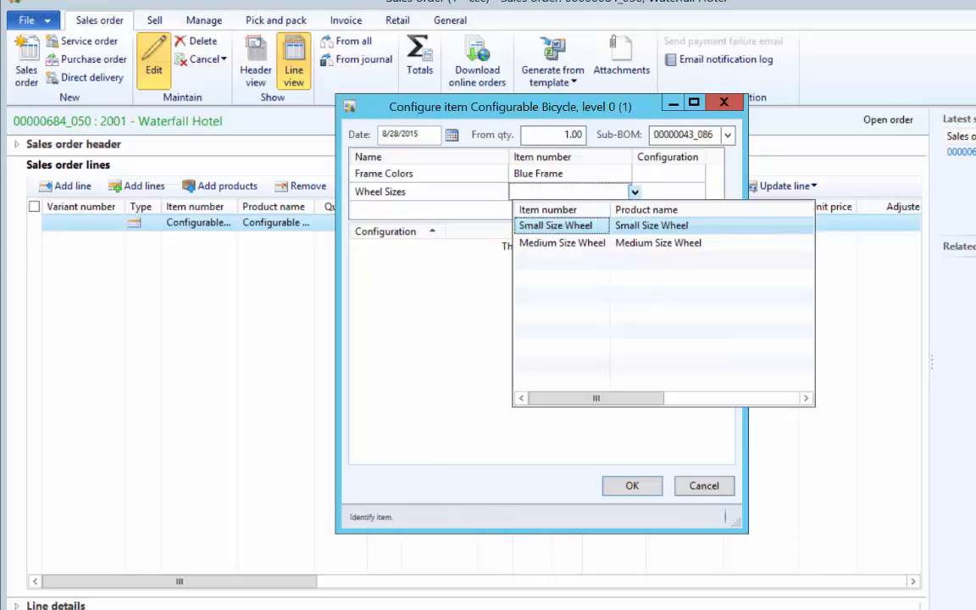
- Set the Frame Colors item of the Configurable Bicycle configuration to Orange Frame
click(570, 174)
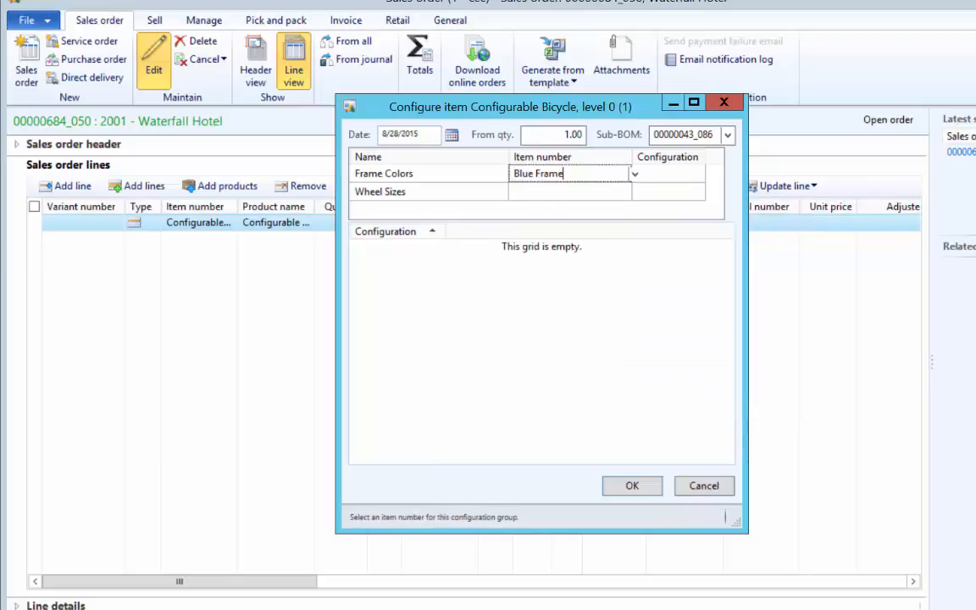
click(635, 174)
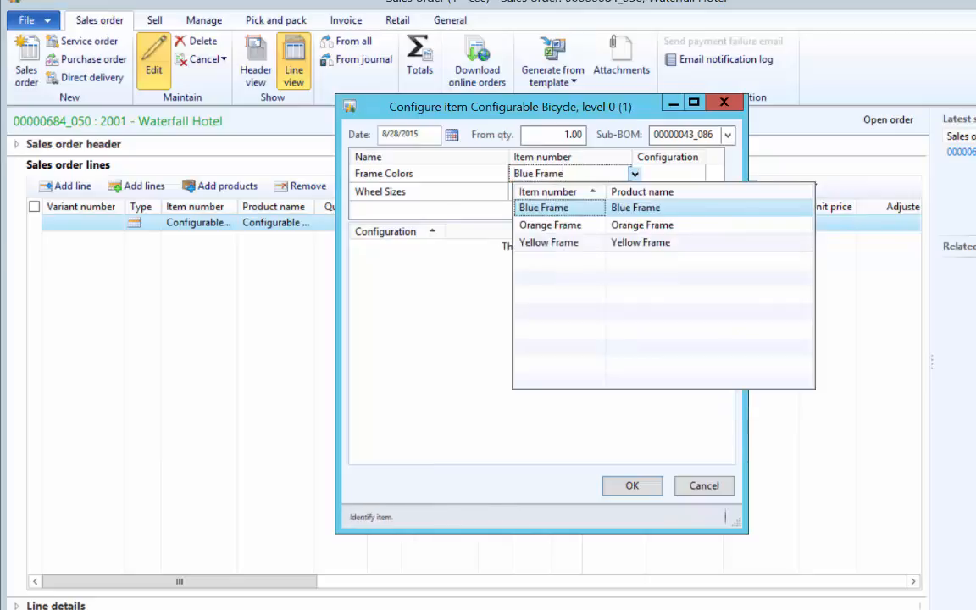
click(551, 226)
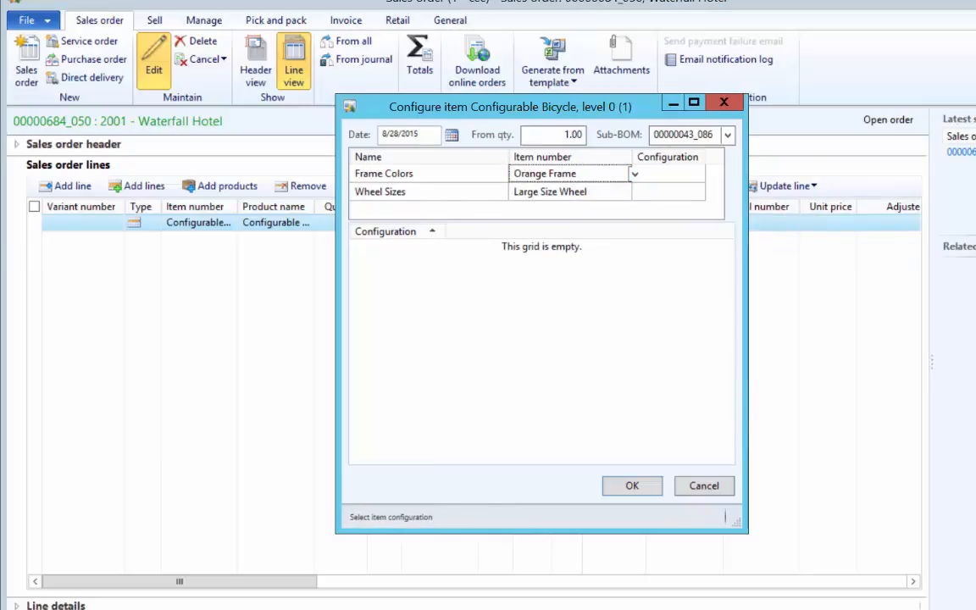
- Change Frame Colors to Blue Frame, choose Small Size Wheel for Wheel Sizes, and accept the selections
click(591, 192)
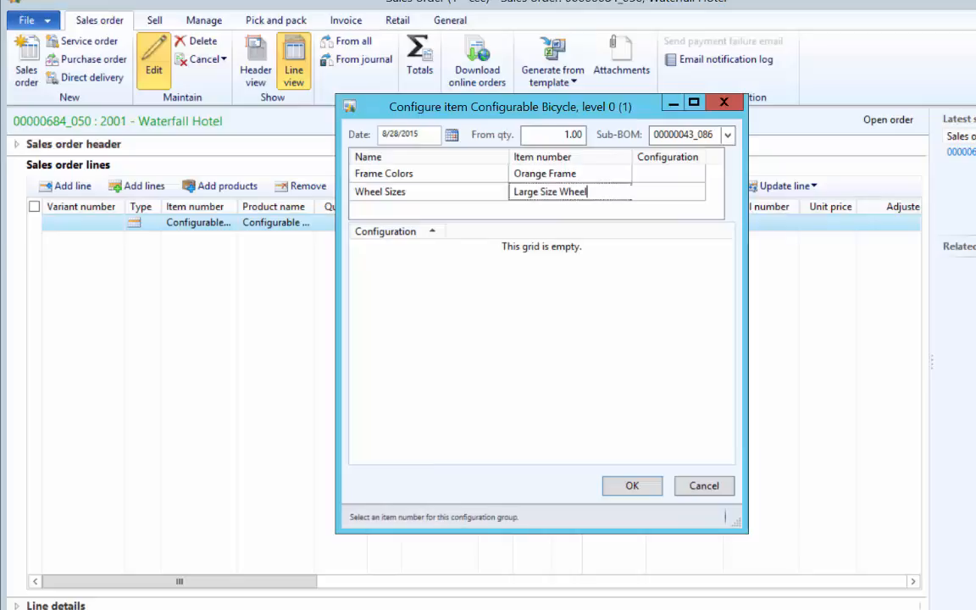
click(598, 173)
click(635, 174)
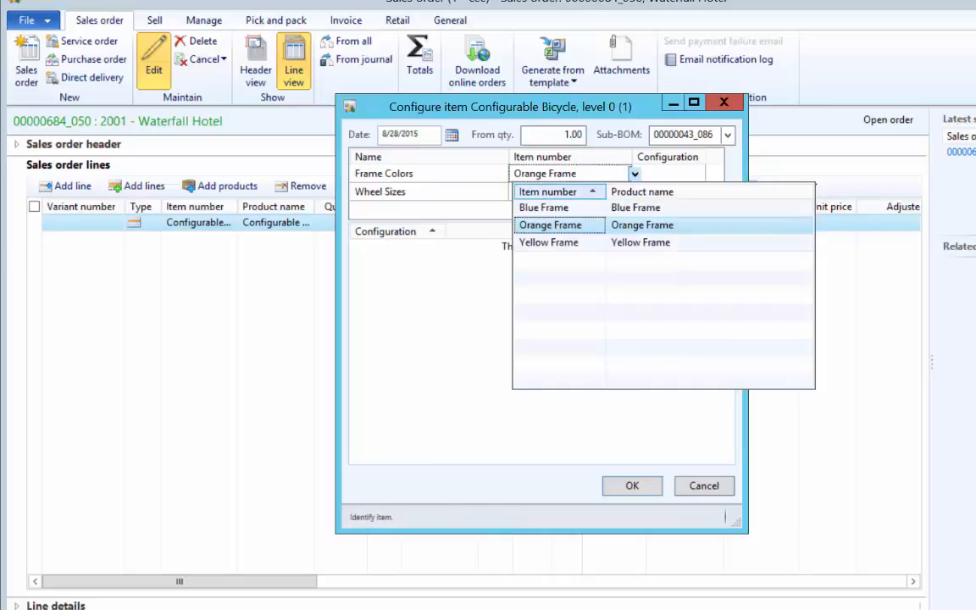
key(Up)
key(Return)
click(585, 193)
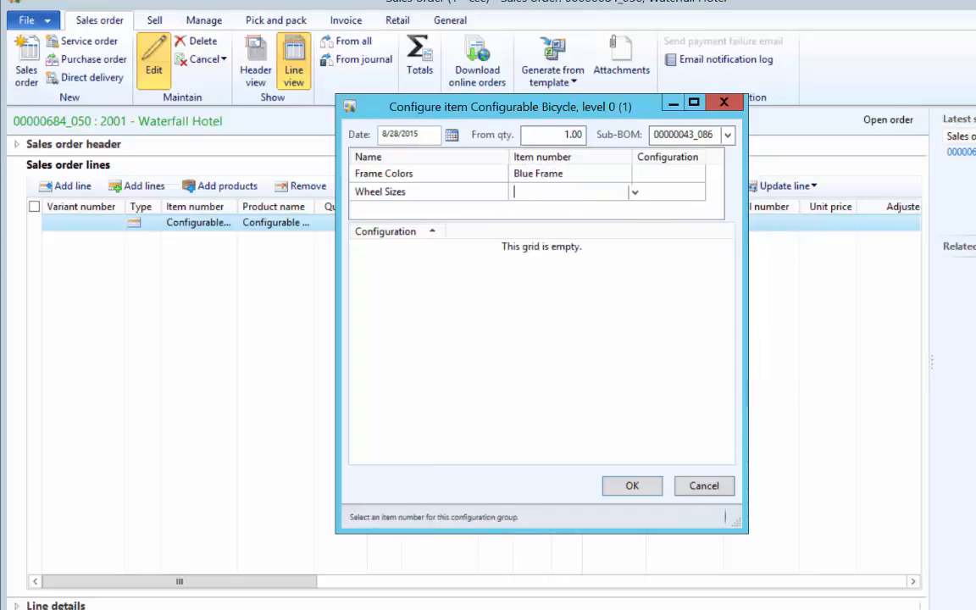
click(634, 192)
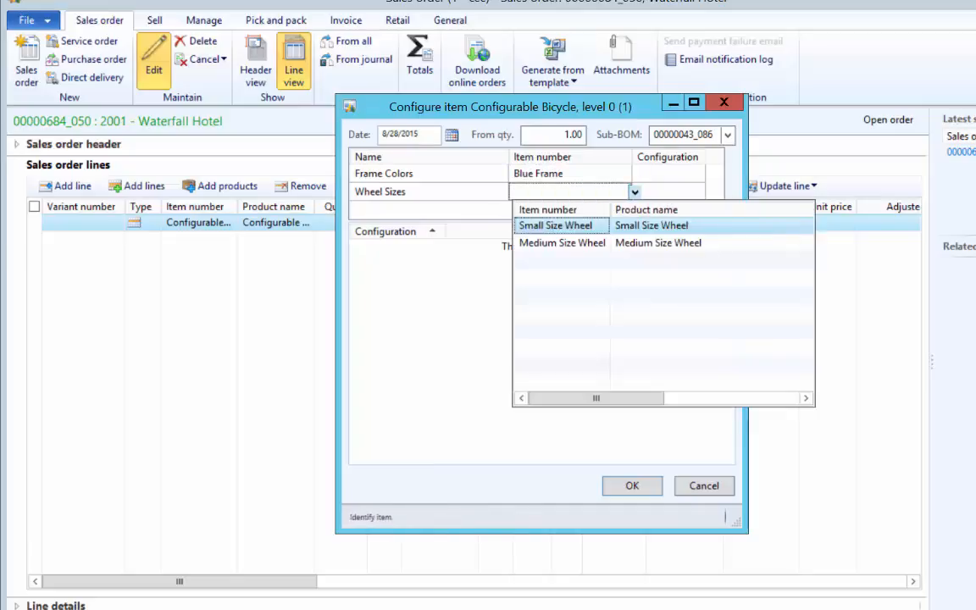
key(Return)
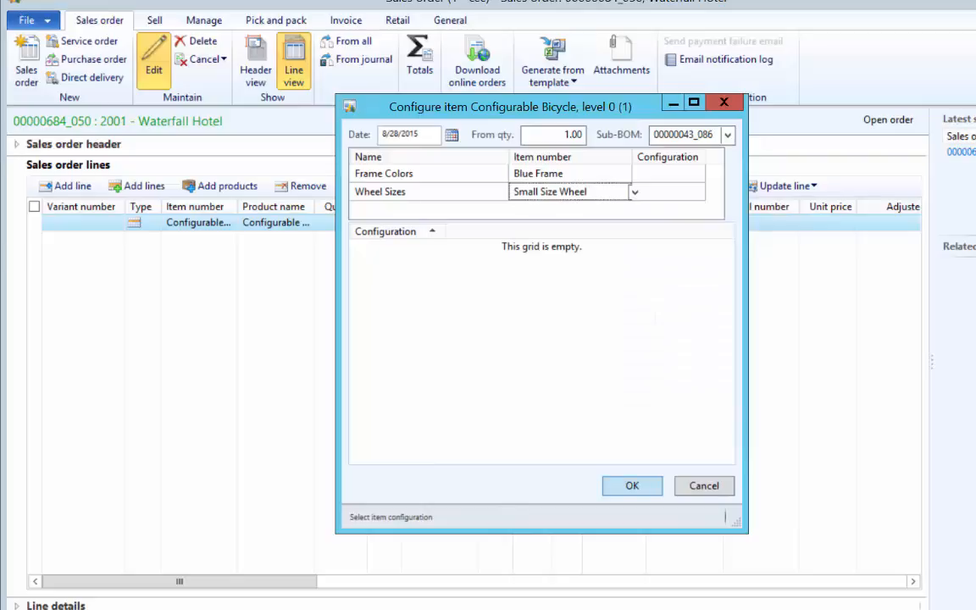
click(633, 486)
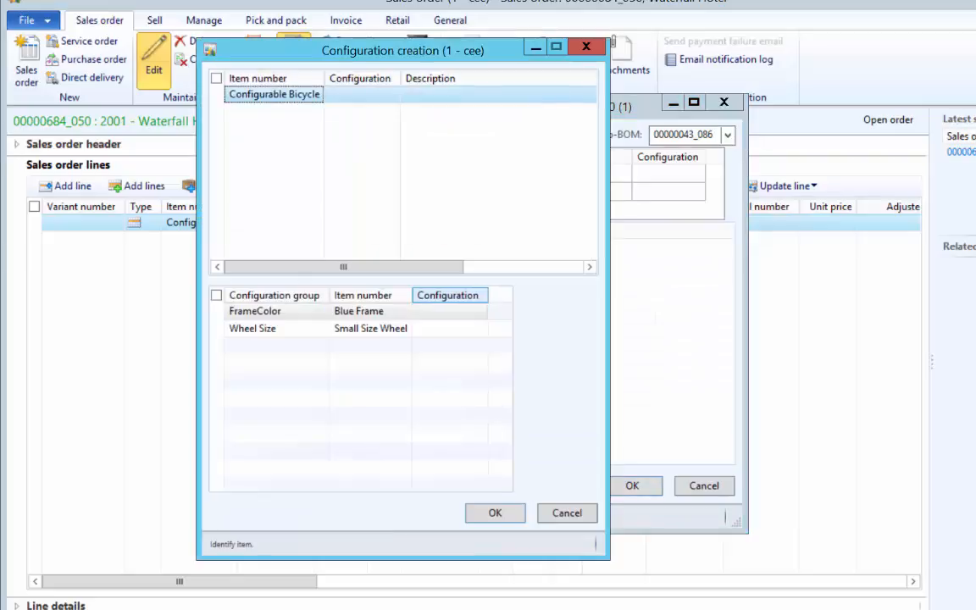
- Name the new configuration Blue + Sma with the description Blue Color + Small Size and accept it for the sales line
click(360, 94)
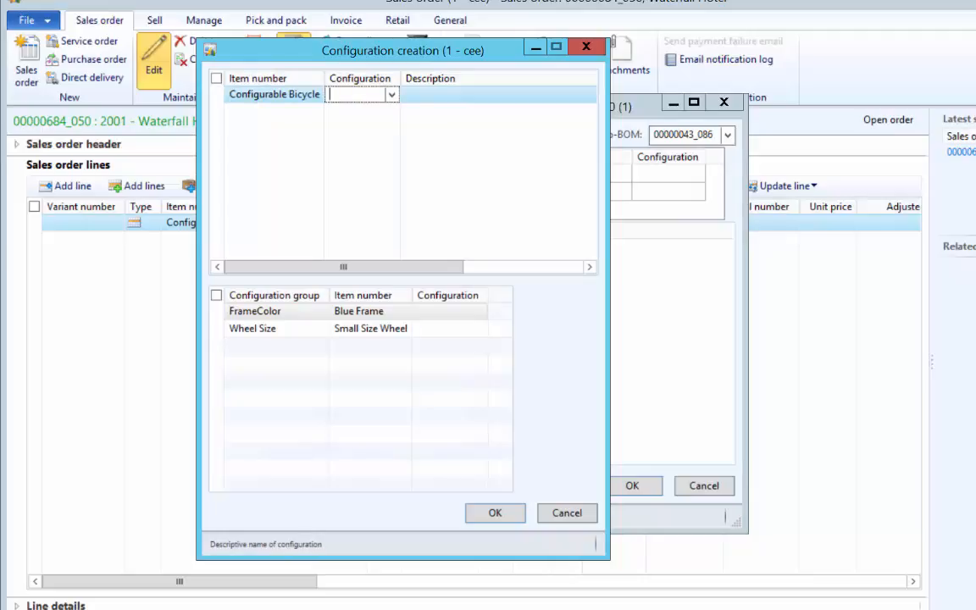
text(Blue + Sma)
key(Tab)
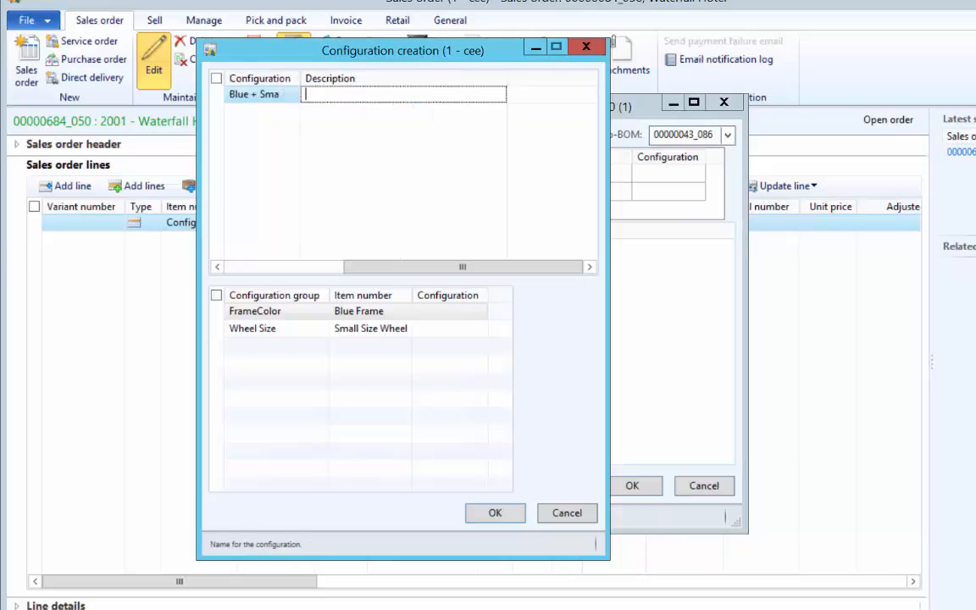
text(Blue Color + Small Size)
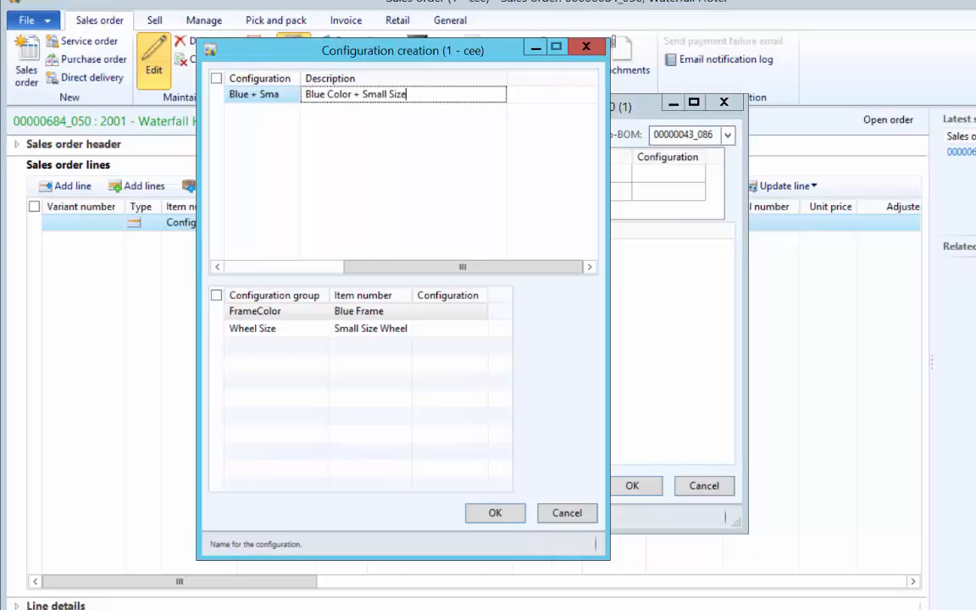
key(Return)
key(Return)
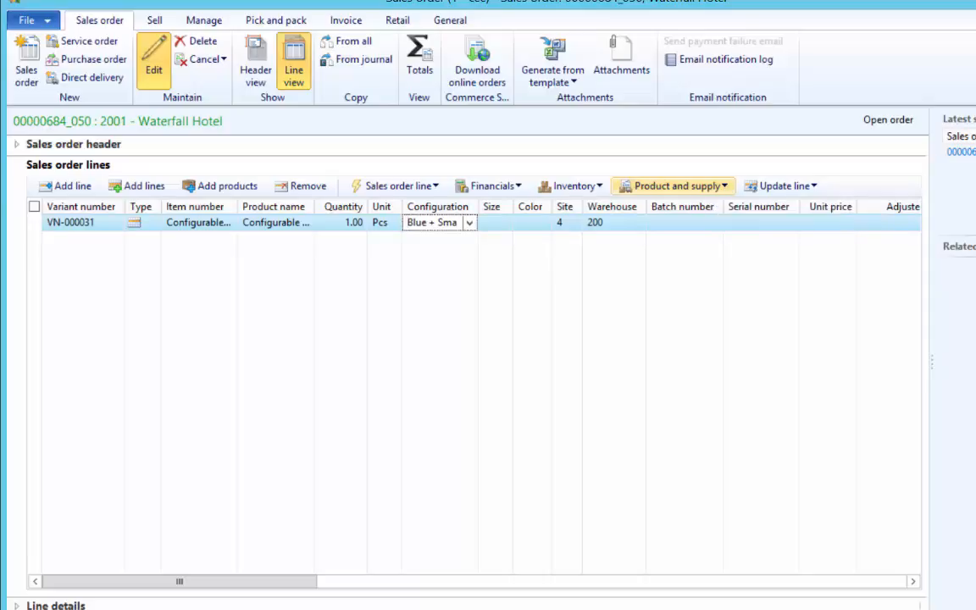
- Review the sales line's composed-of tree, expanding the Small Size Wheel components, and return to the released products
click(675, 186)
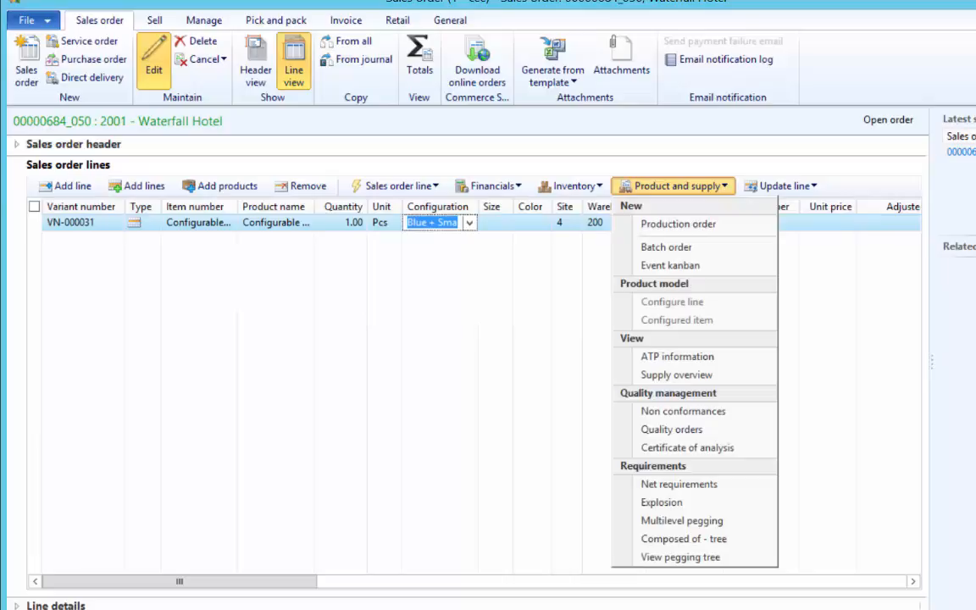
click(683, 539)
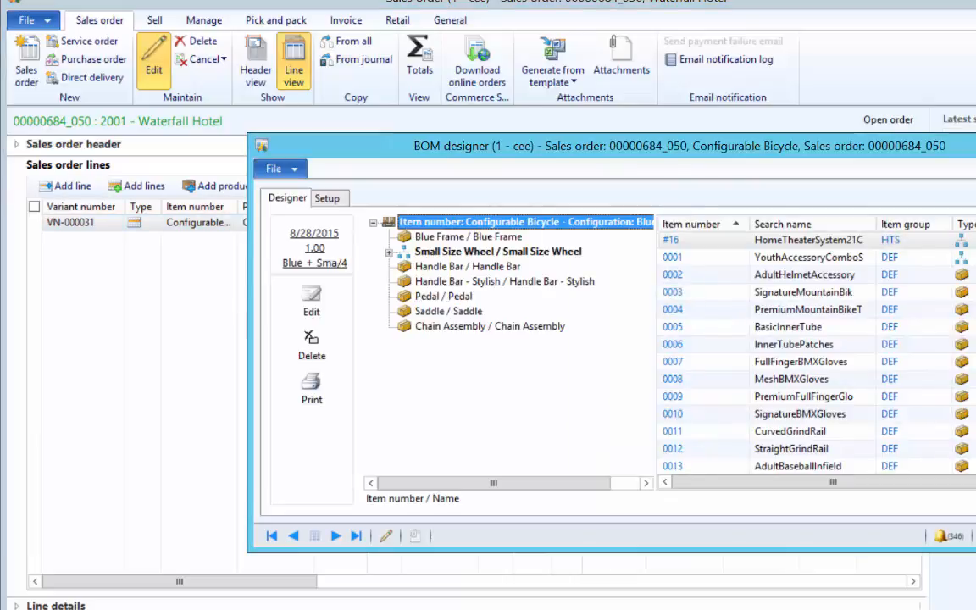
click(469, 237)
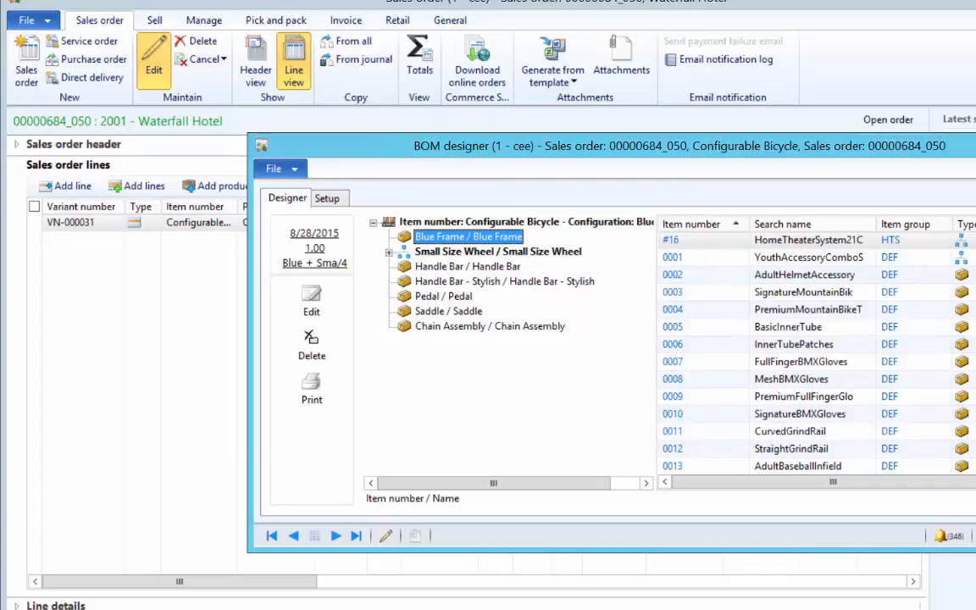
click(389, 252)
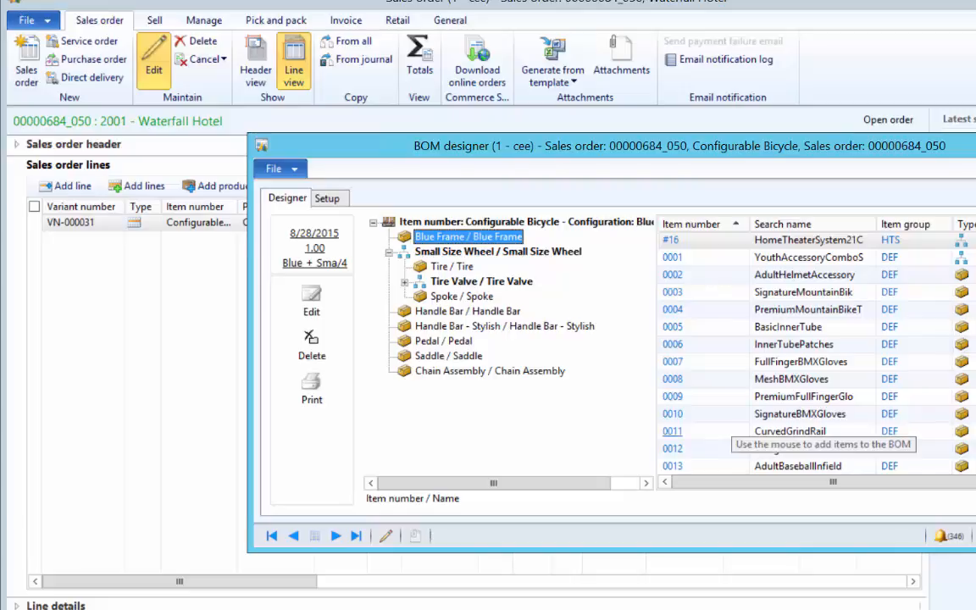
key(Escape)
key(Escape)
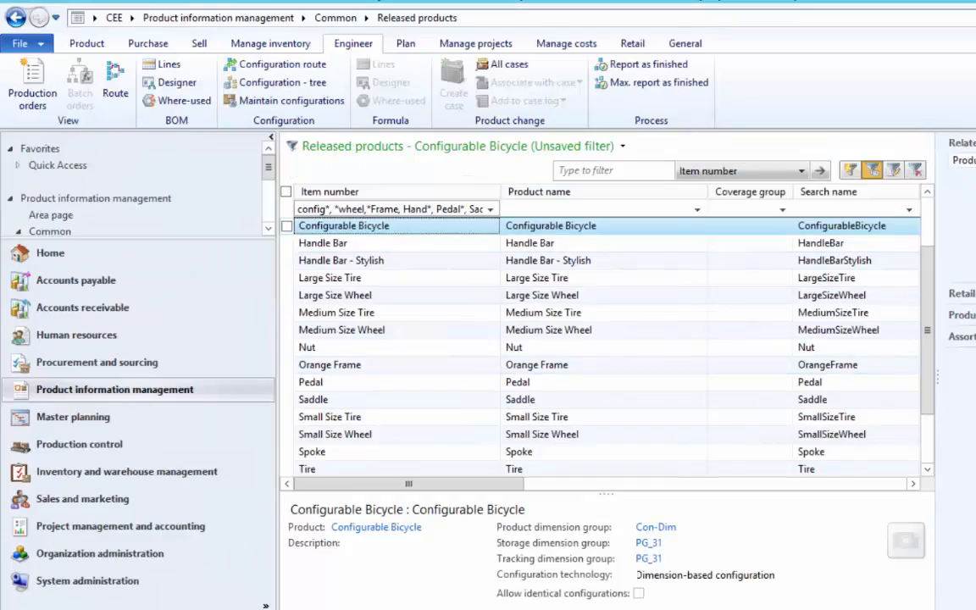
- From the released product's configuration maintenance, configure Configurable Bicycle with Blue Frame and Medium Size Wheel and accept the selections
click(292, 100)
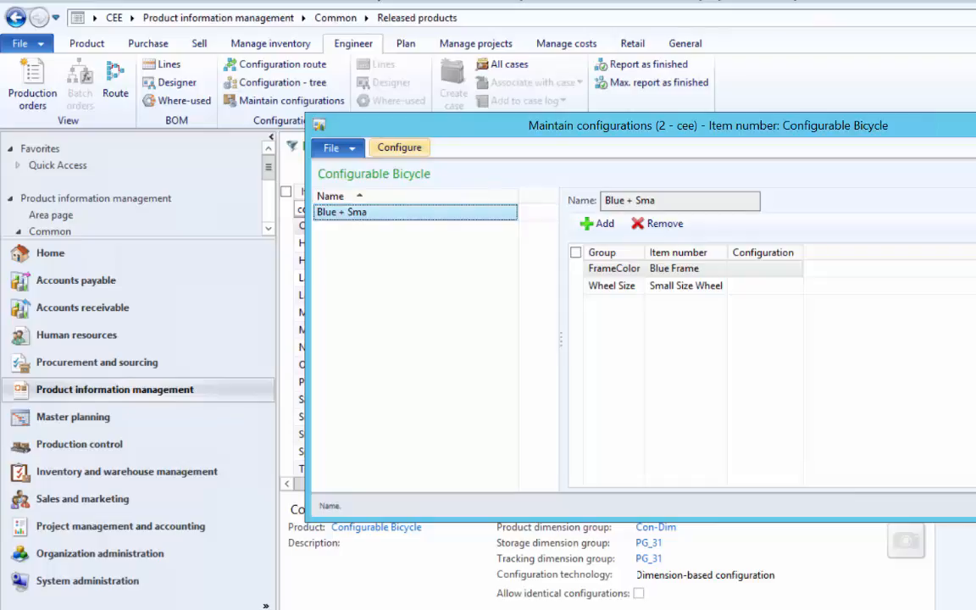
click(399, 147)
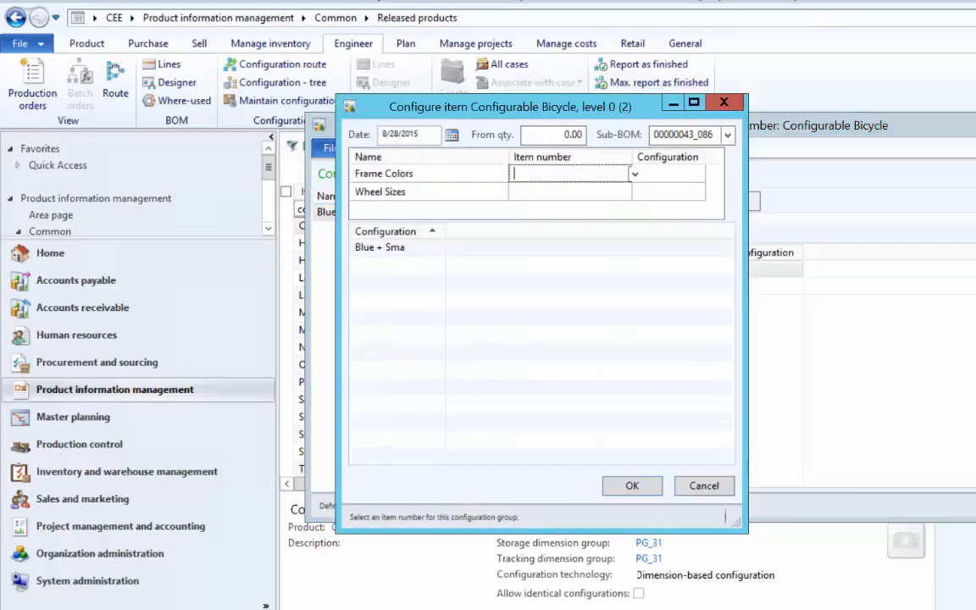
click(634, 174)
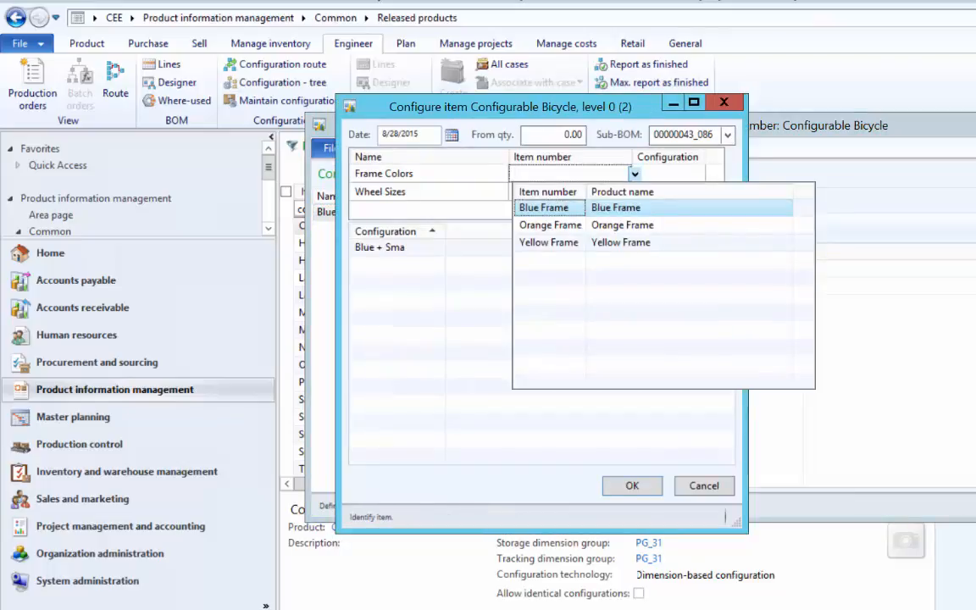
key(Return)
click(569, 191)
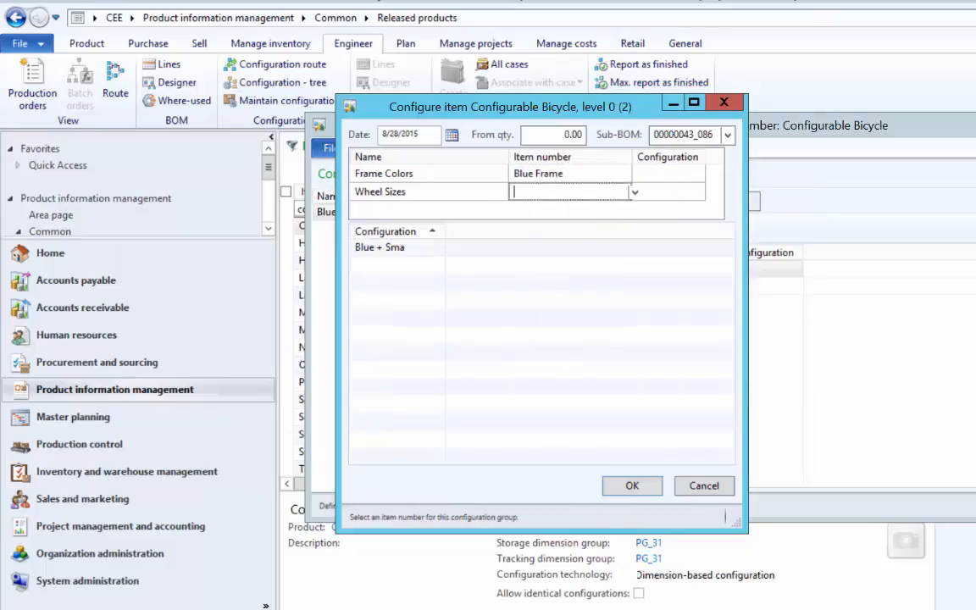
click(635, 192)
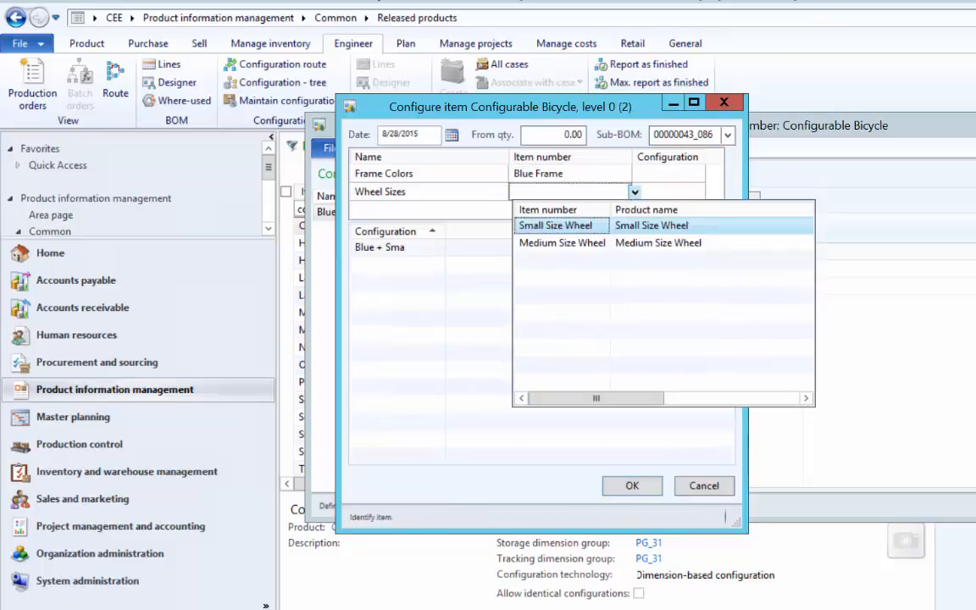
key(Down)
key(Return)
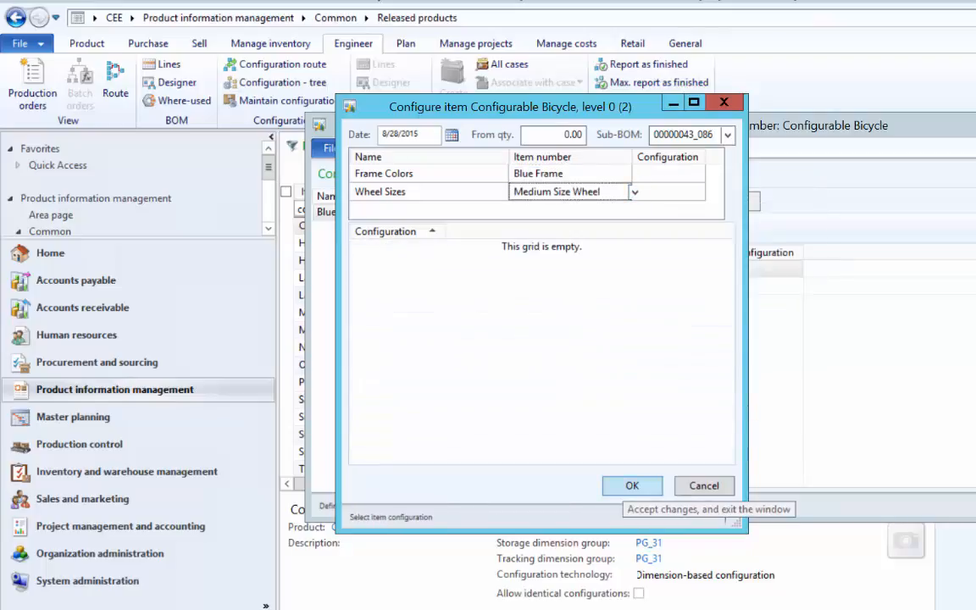
click(632, 485)
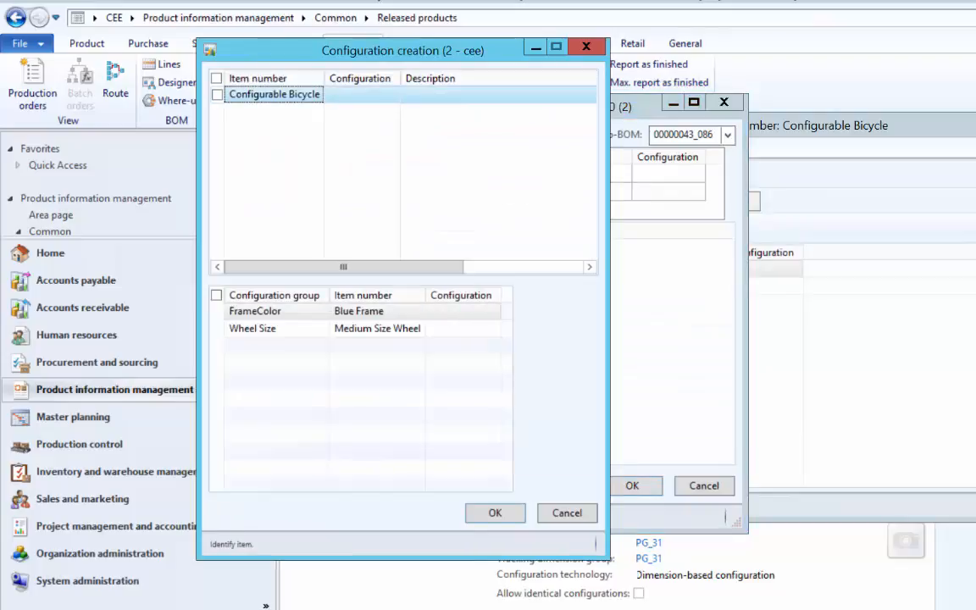
- Create the configuration as Blue + Med with the description Blue Color + Medium Size and close configuration maintenance
key(Tab)
text(Blue + Med)
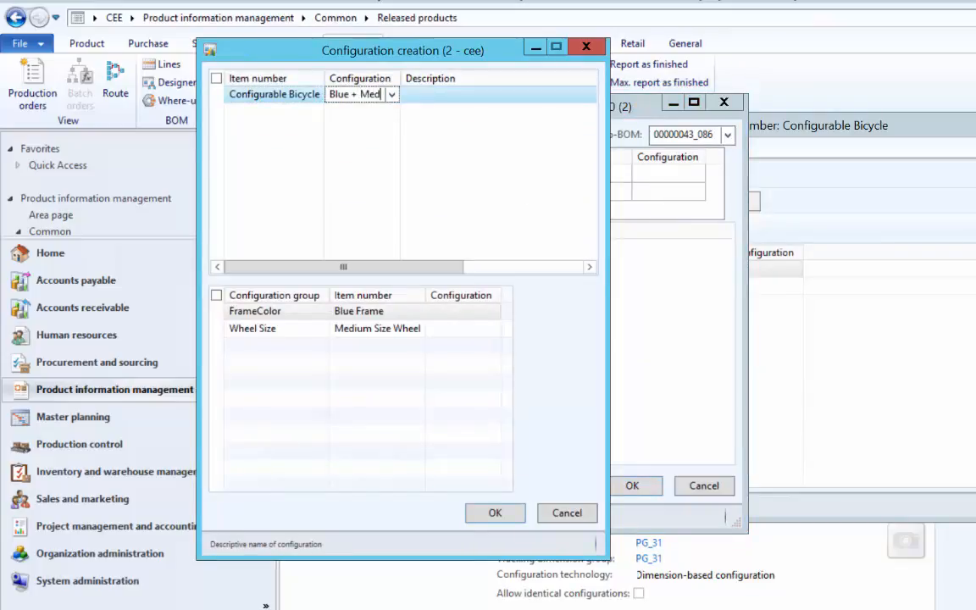
key(Tab)
text(Blue Color)
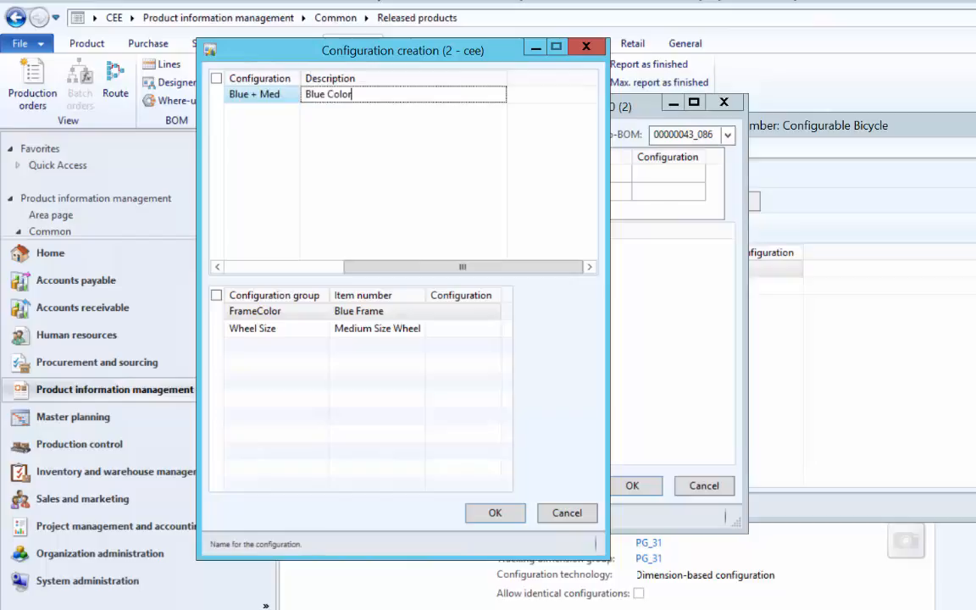
text( + Medium Size)
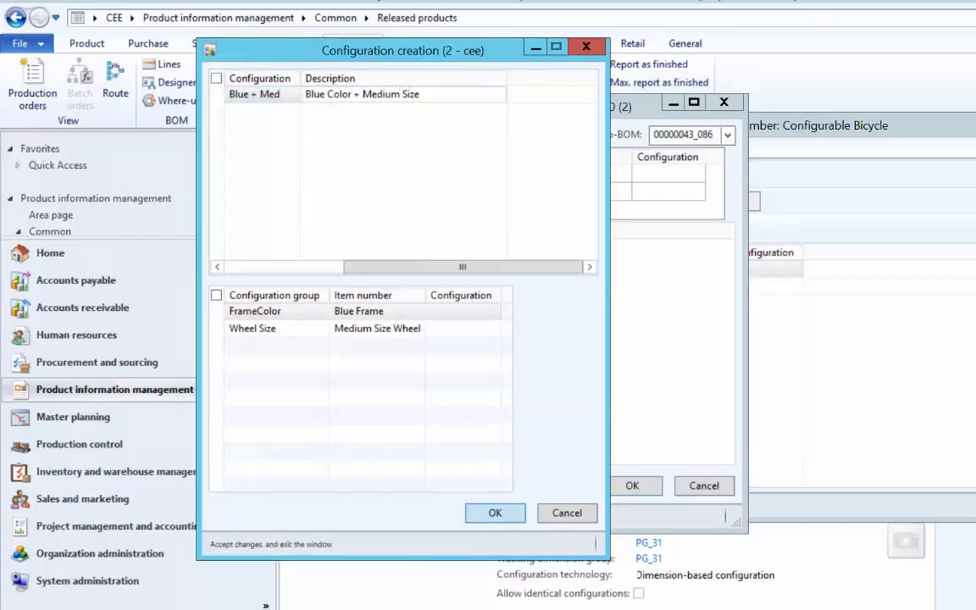
key(Return)
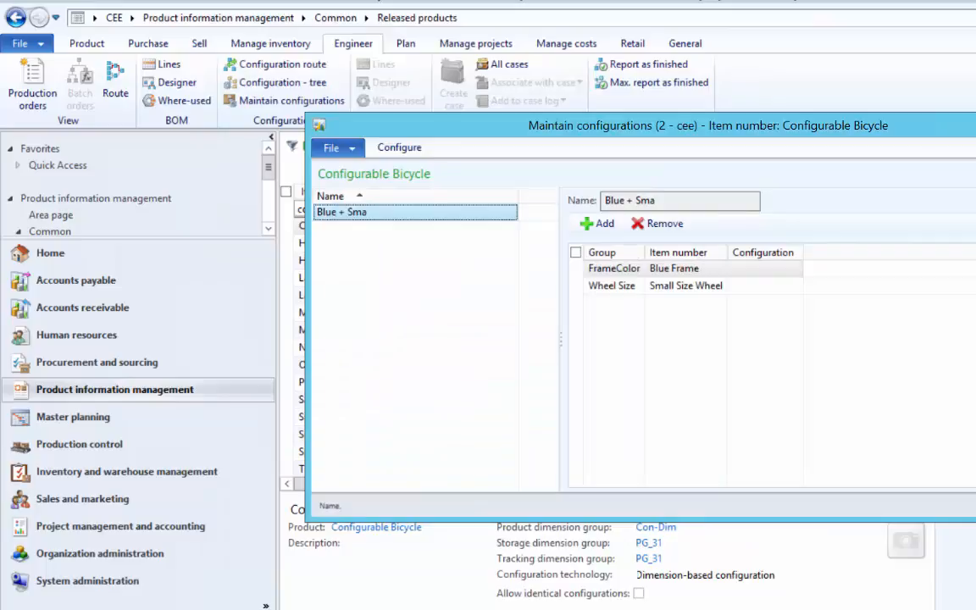
key(Escape)
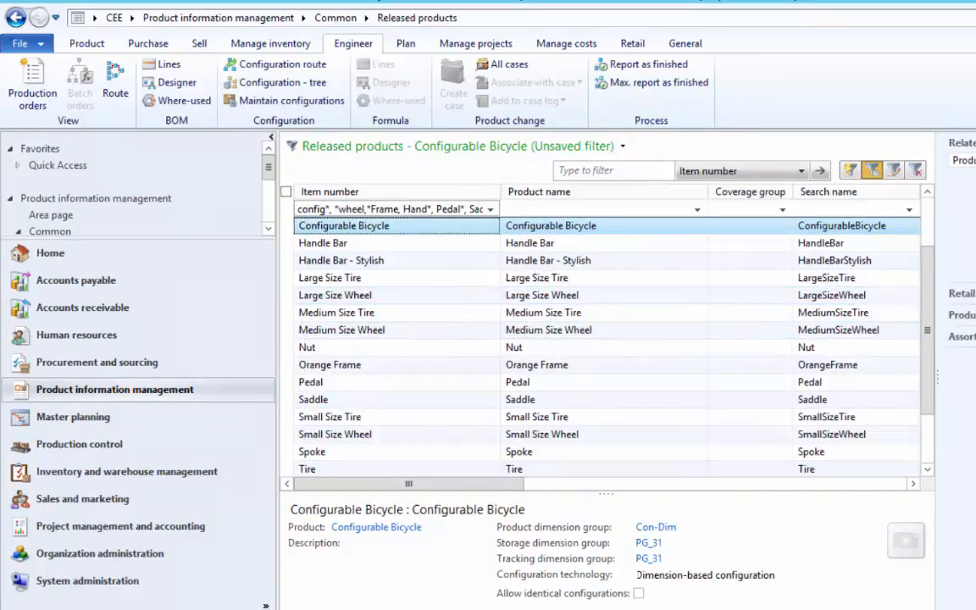
- Check the configurations in the product dimensions and released product variants of Configurable Bicycle
click(87, 44)
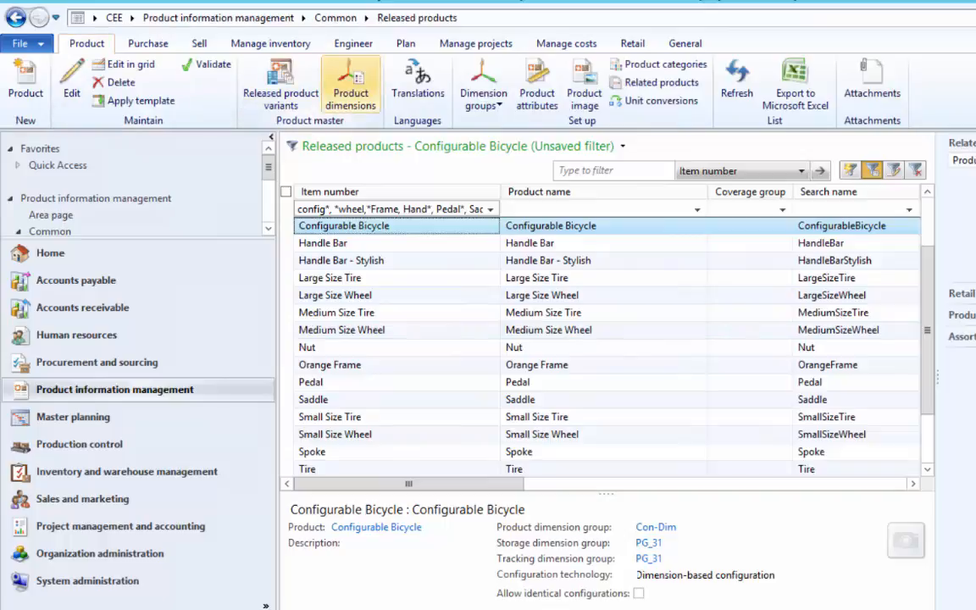
click(350, 85)
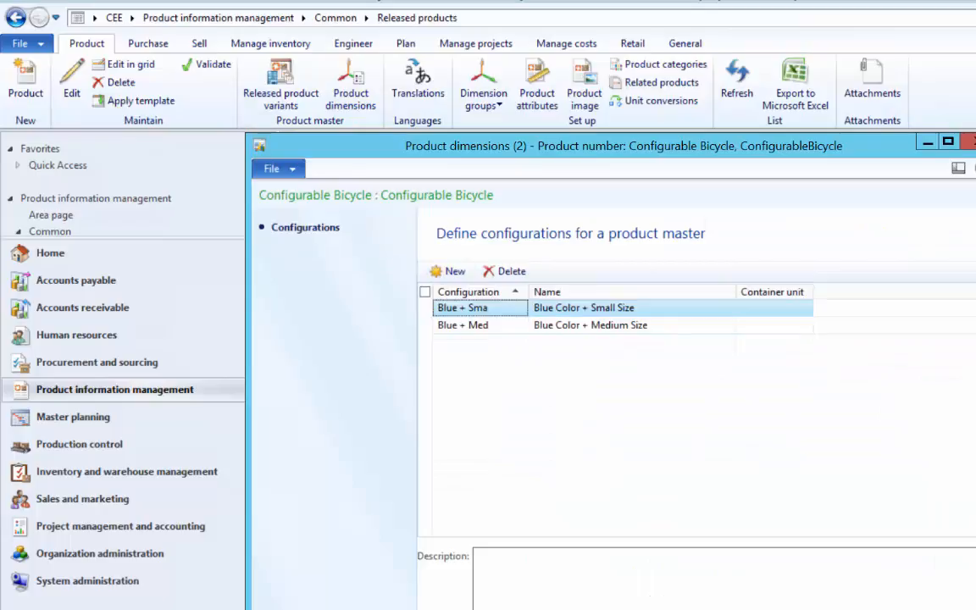
key(Escape)
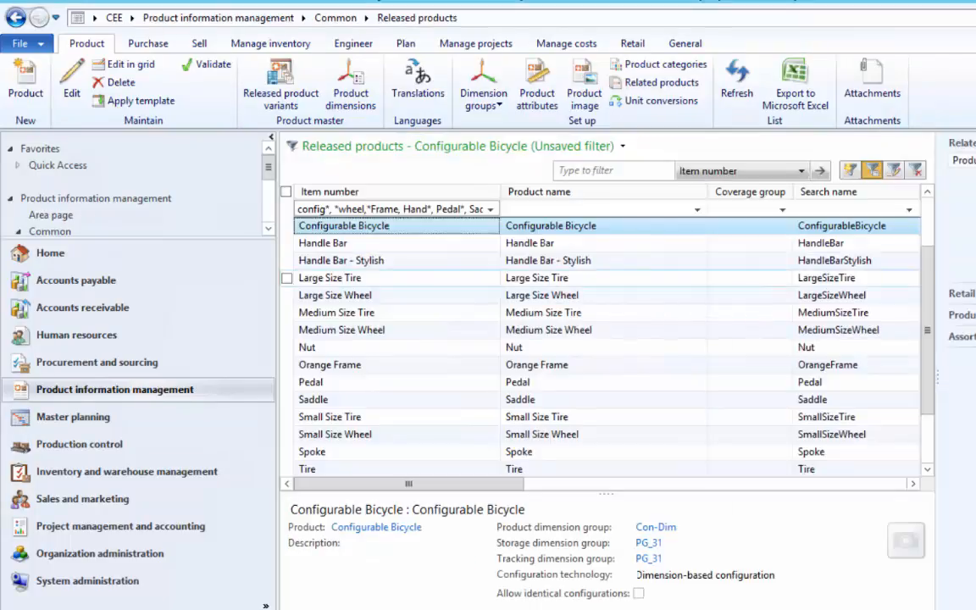
click(281, 86)
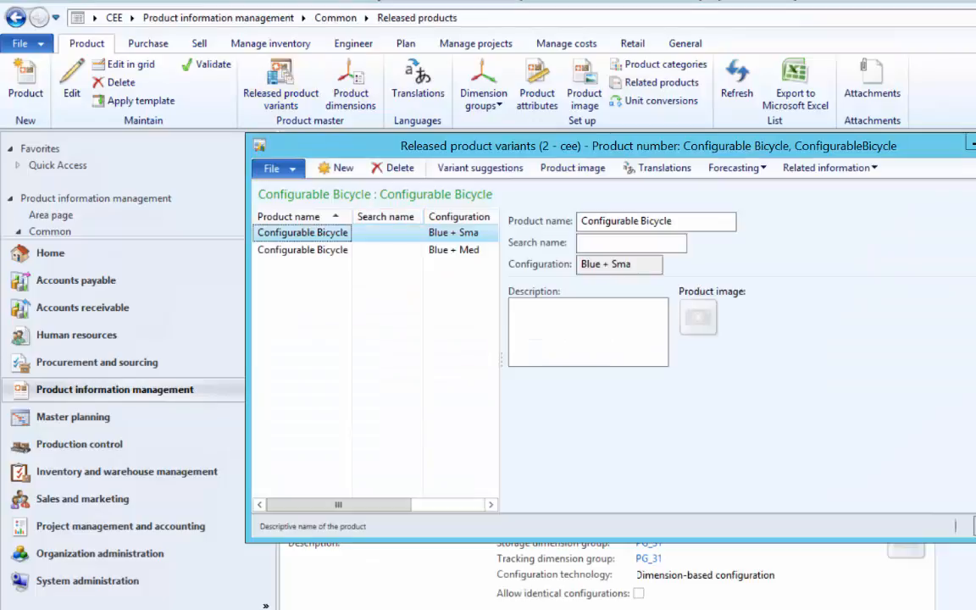
click(454, 250)
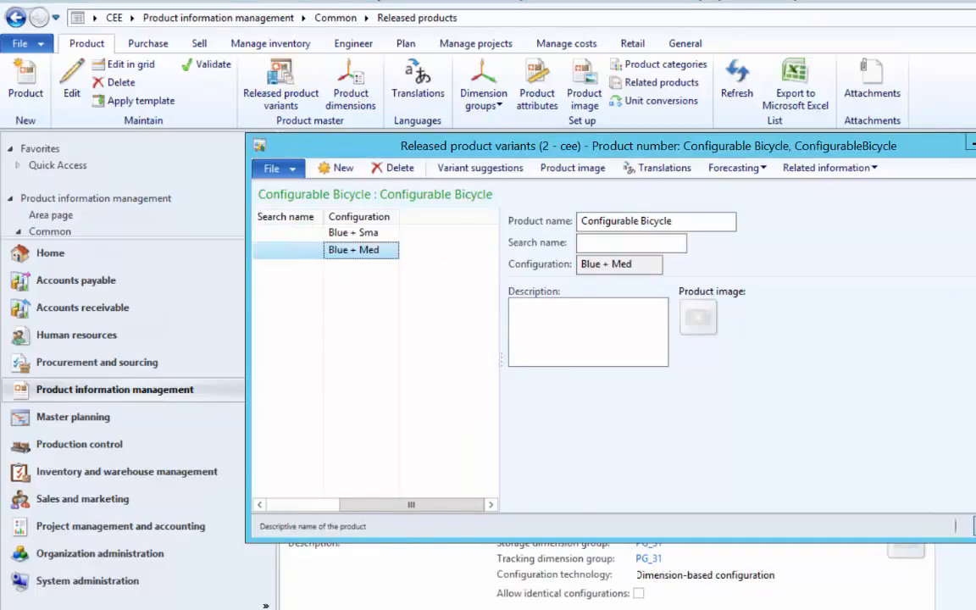
key(Escape)
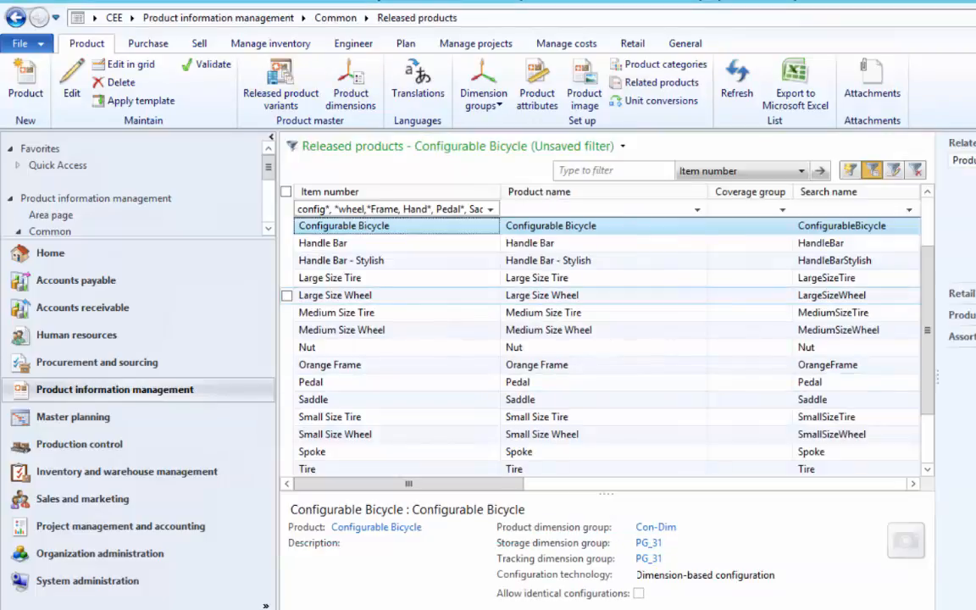
key(alt+Tab)
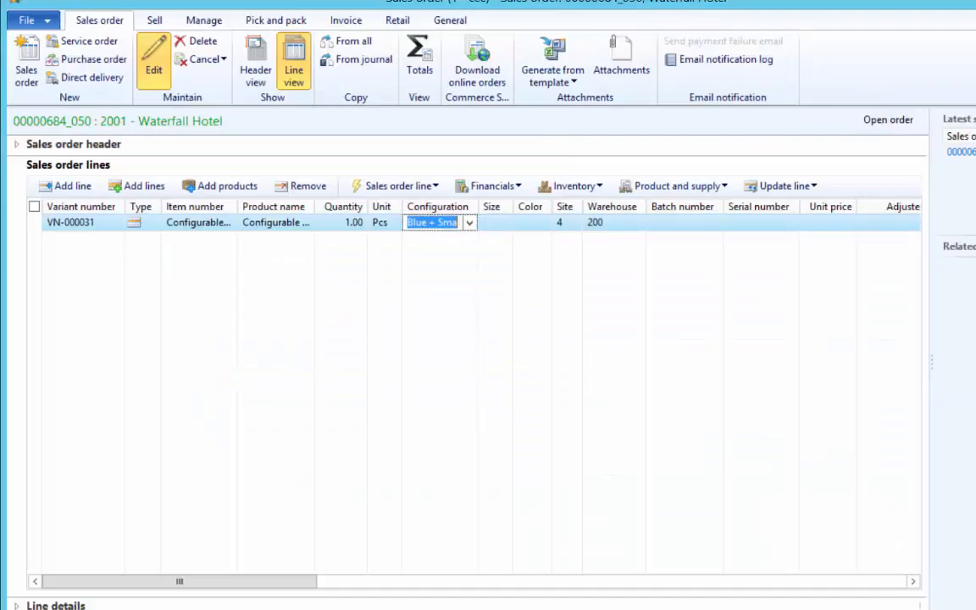
key(alt+Tab)
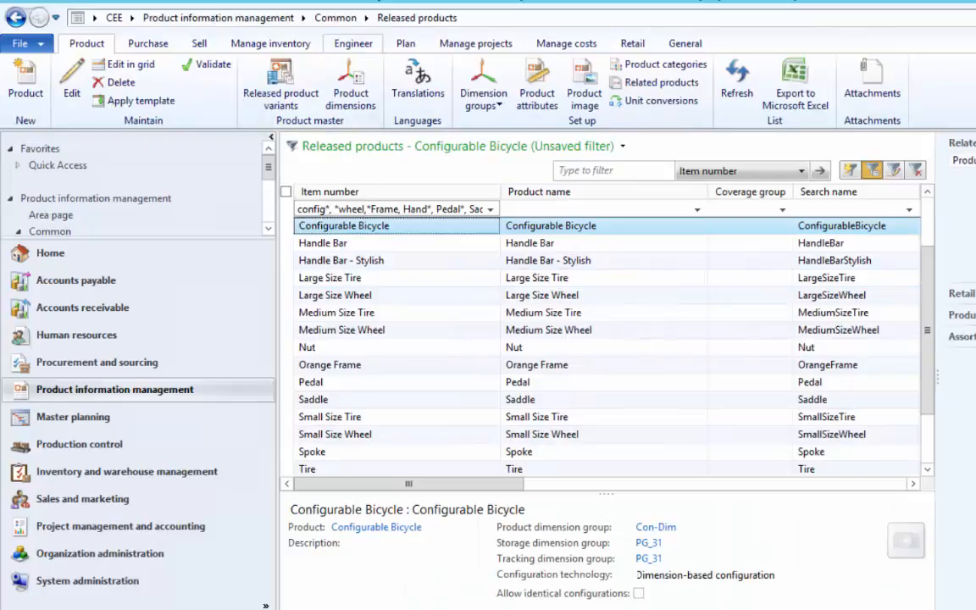
- From the released product's configuration maintenance, configure Configurable Bicycle with Orange Frame and Large Size Wheel and accept the selections
click(353, 43)
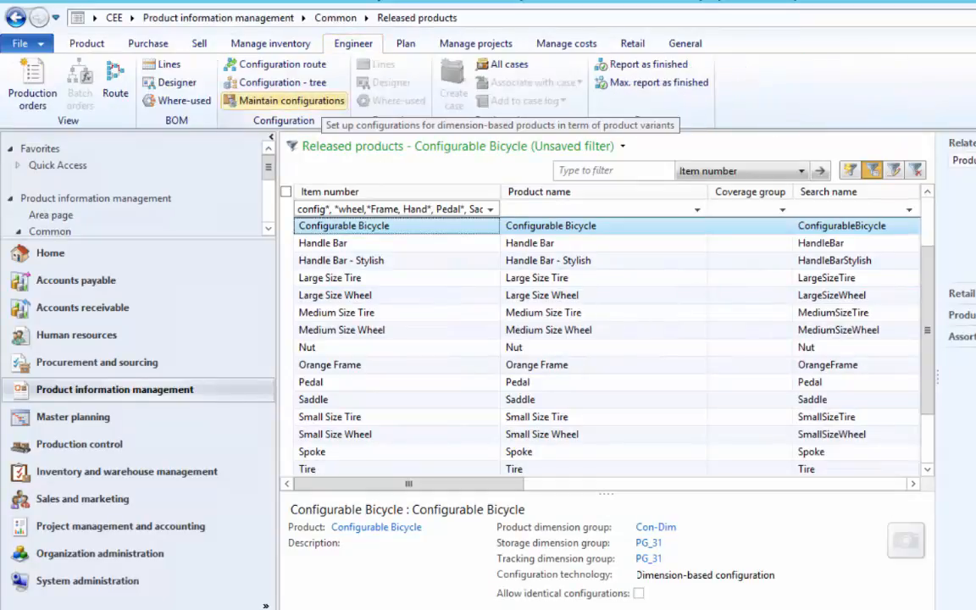
click(288, 100)
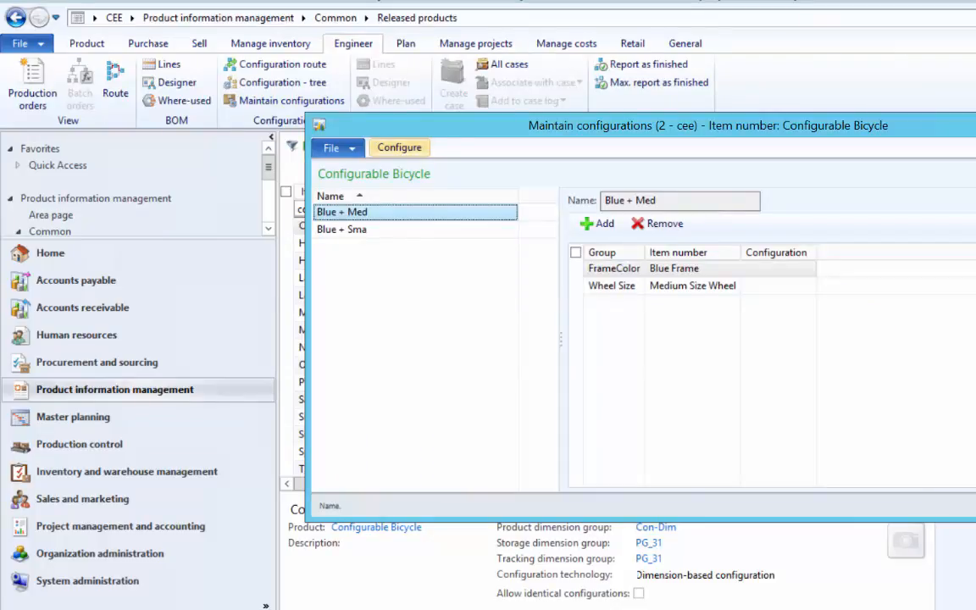
click(399, 148)
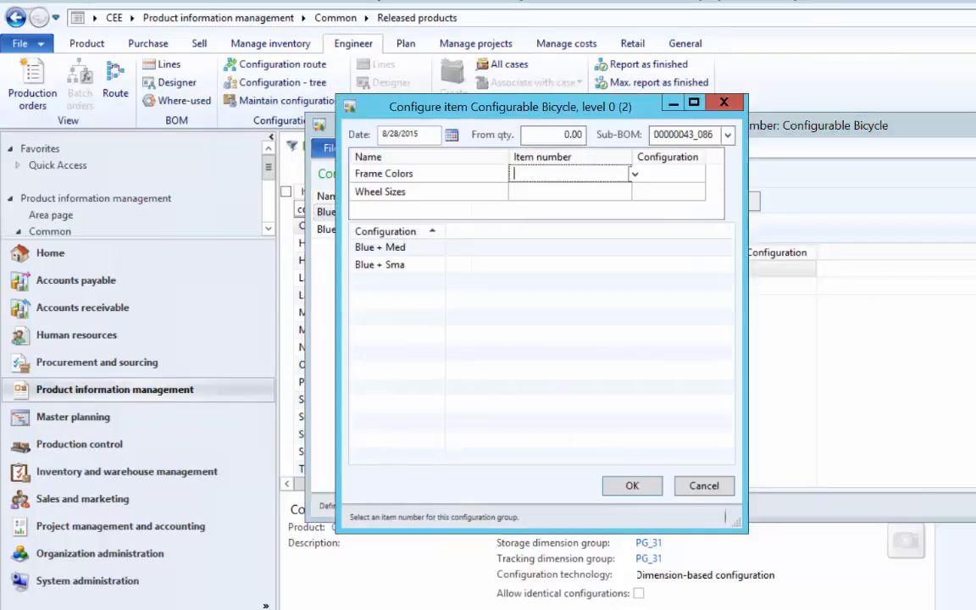
key(alt+Down)
key(Down)
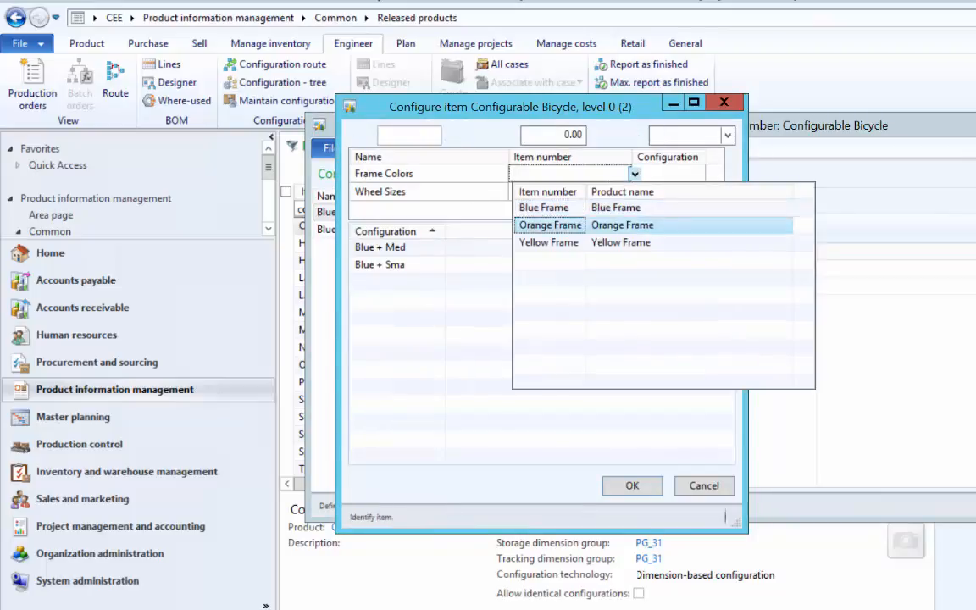
key(Return)
click(632, 486)
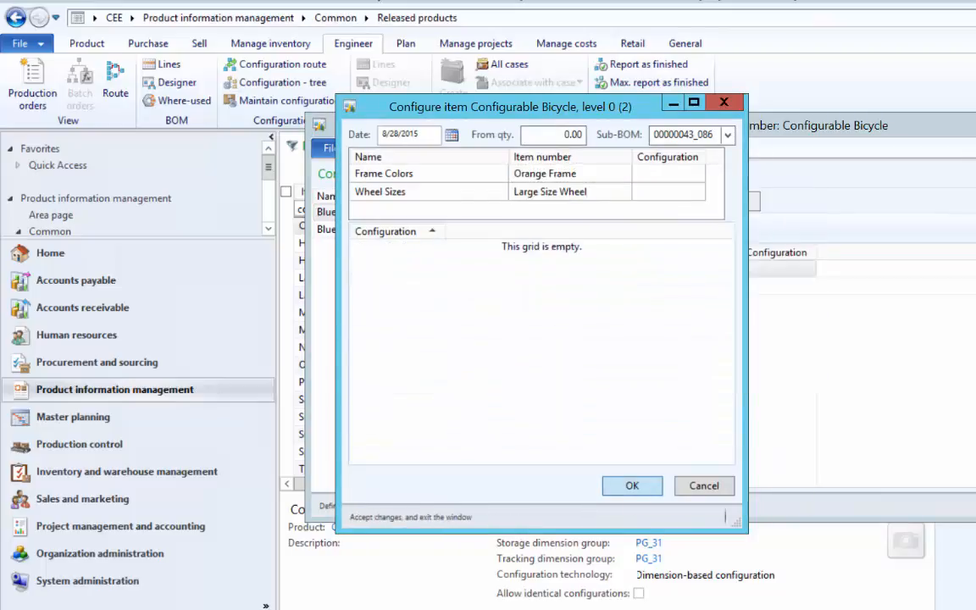
- Create the orange-frame, large-wheel configuration under the name Orange + L and confirm its creation
key(Tab)
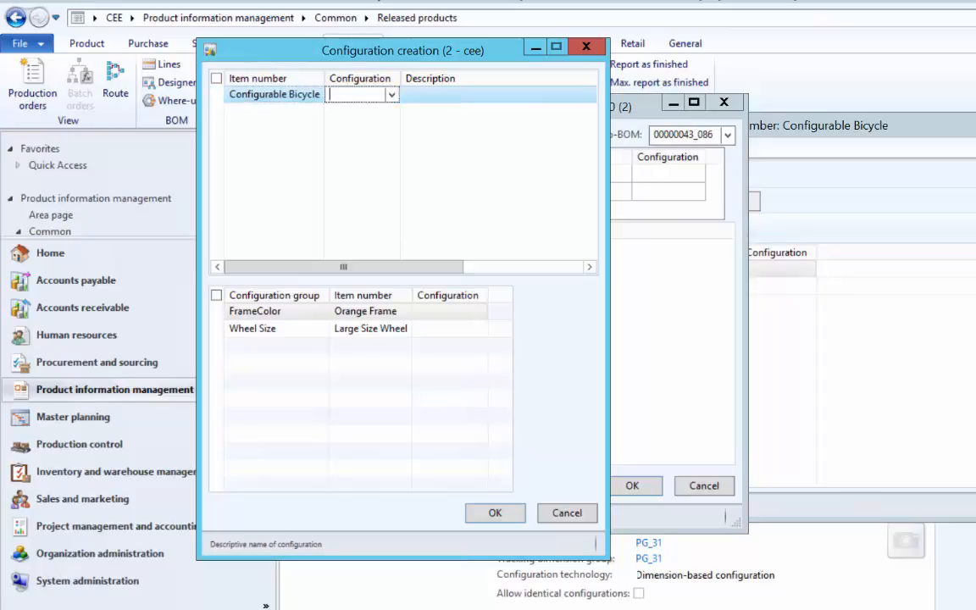
text(Orange + L)
click(495, 513)
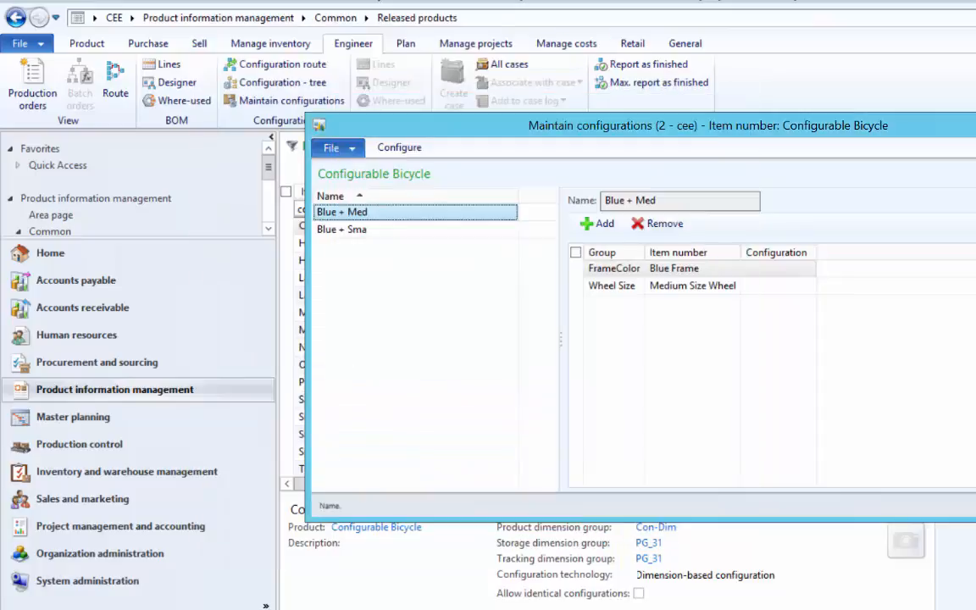